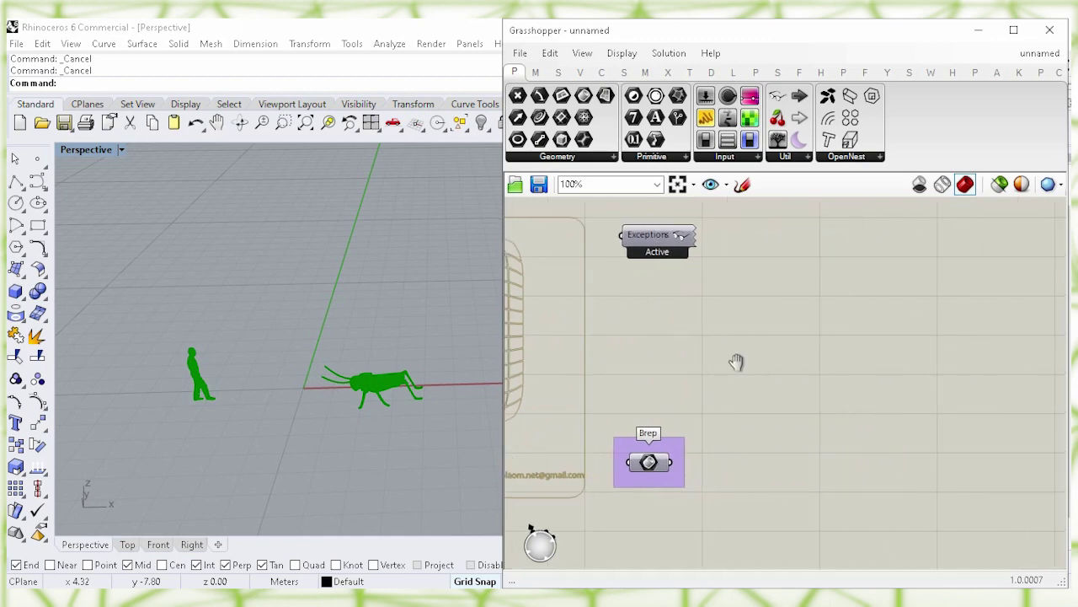
Add an Arc component, defined by plane, radius and angle, to the empty canvas.
{"action": "double_click", "coordinate": [796, 338]}
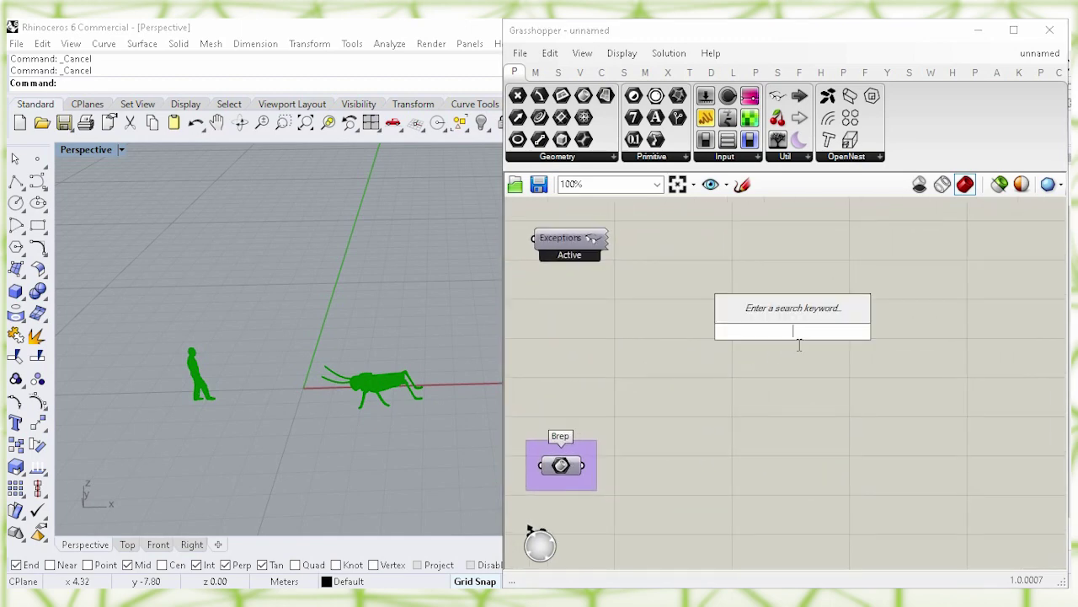
{"action": "type", "text": "arc"}
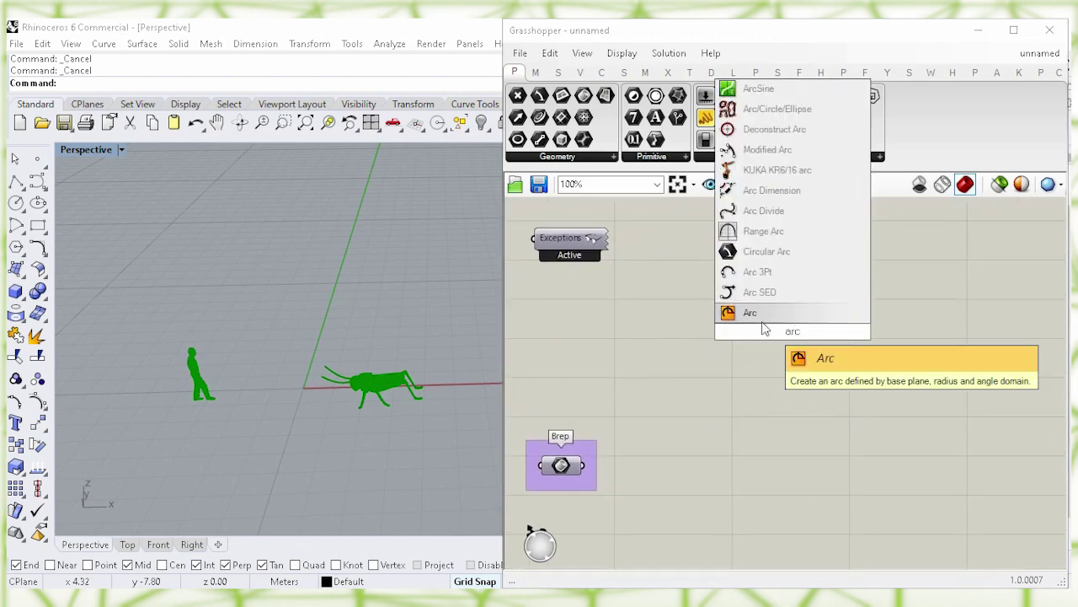
{"action": "left_click", "coordinate": [788, 313]}
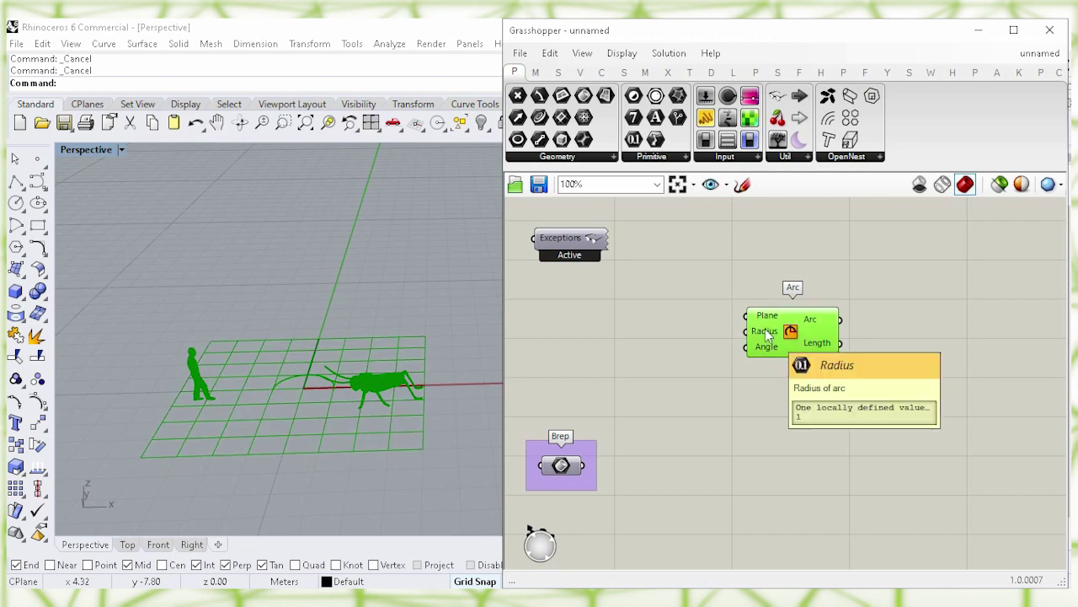
Create a number slider set to 5.7 and wire it to the Arc's Radius input.
{"action": "left_click", "coordinate": [648, 342]}
{"action": "double_click", "coordinate": [627, 343]}
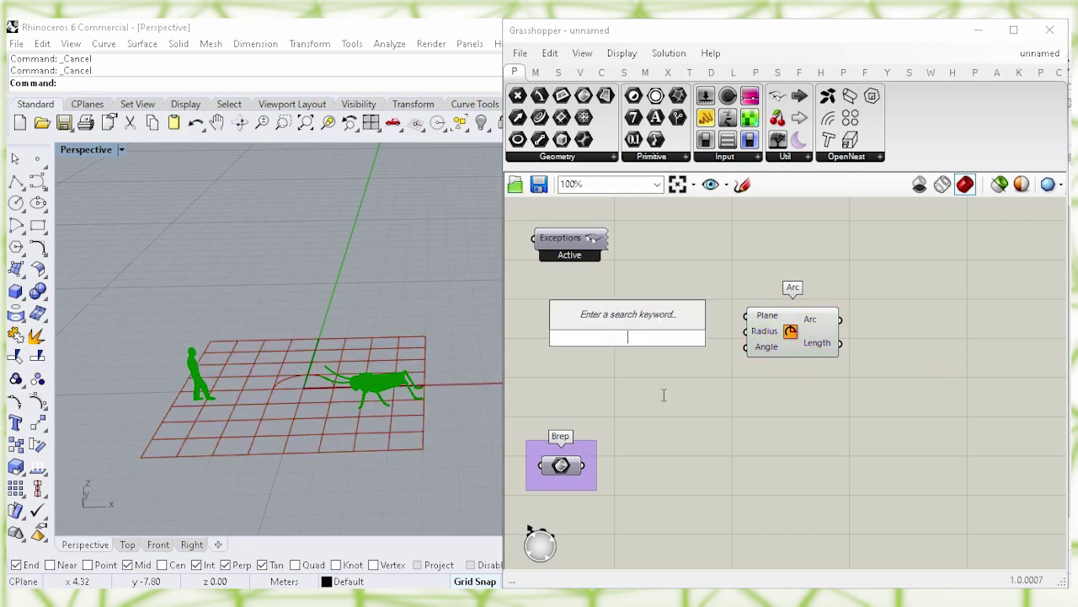
{"action": "type", "text": "5.7"}
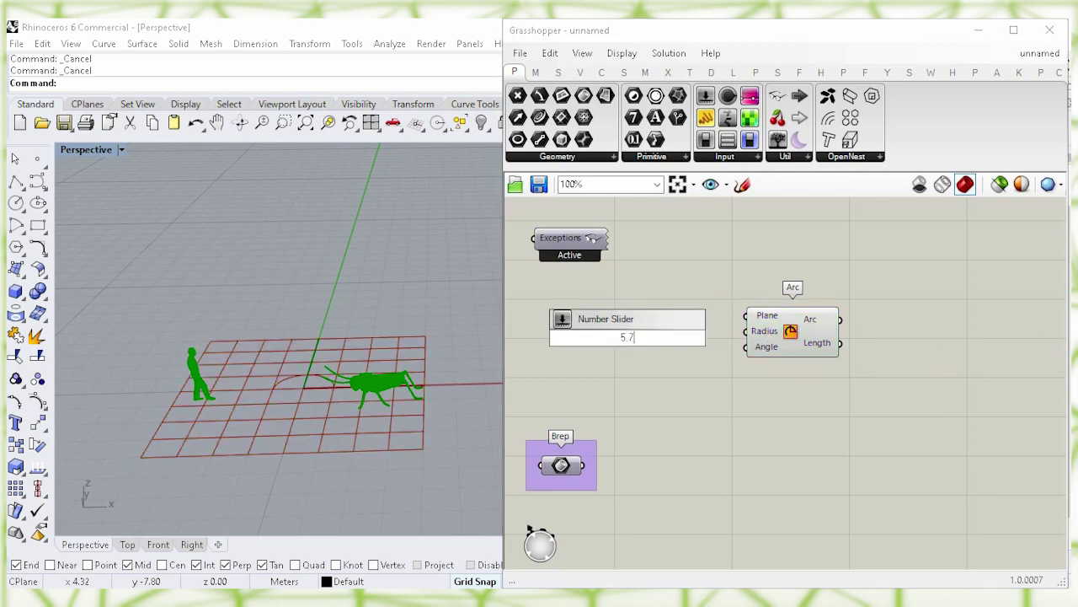
{"action": "key", "text": "Return"}
{"action": "left_click_drag", "start_coordinate": [744, 332], "coordinate": [709, 337]}
{"action": "left_click_drag", "start_coordinate": [639, 342], "coordinate": [668, 335]}
{"action": "left_click", "coordinate": [728, 393]}
Add an Extrude component beside the Arc and wire the Arc output into its Base input.
{"action": "double_click", "coordinate": [925, 331]}
{"action": "type", "text": "extrude"}
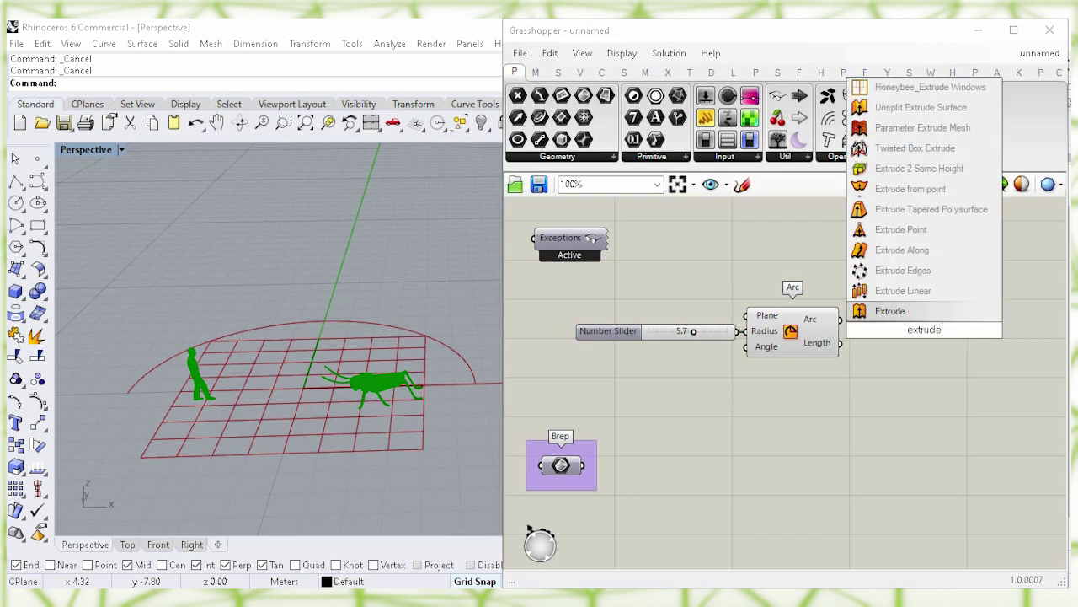
{"action": "left_click", "coordinate": [937, 312]}
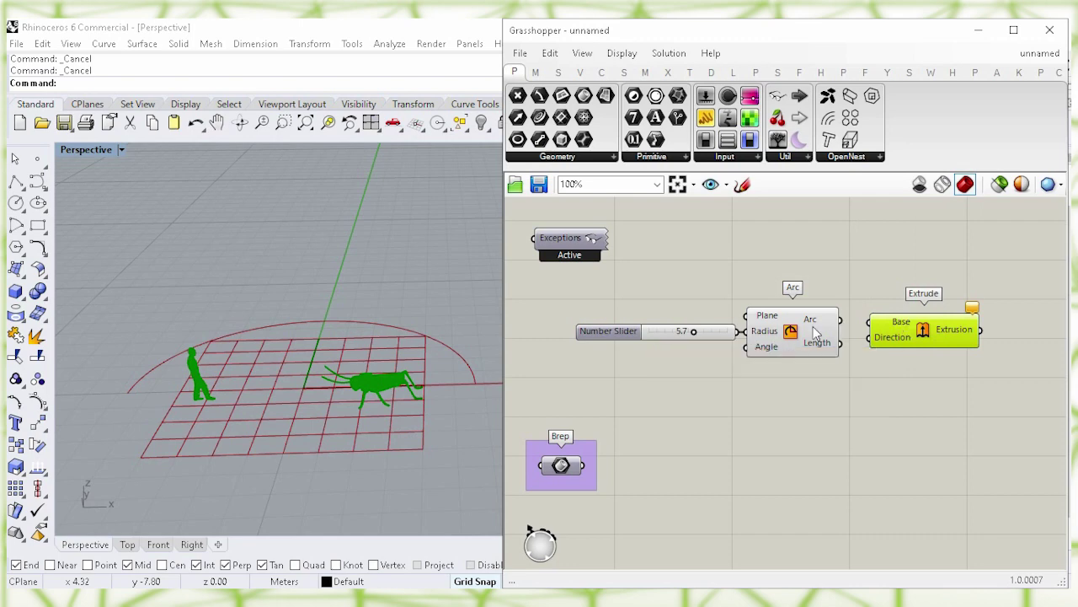
{"action": "left_click", "coordinate": [814, 336]}
{"action": "left_click_drag", "start_coordinate": [840, 319], "coordinate": [869, 322]}
{"action": "left_click", "coordinate": [879, 291]}
{"action": "left_click", "coordinate": [923, 330]}
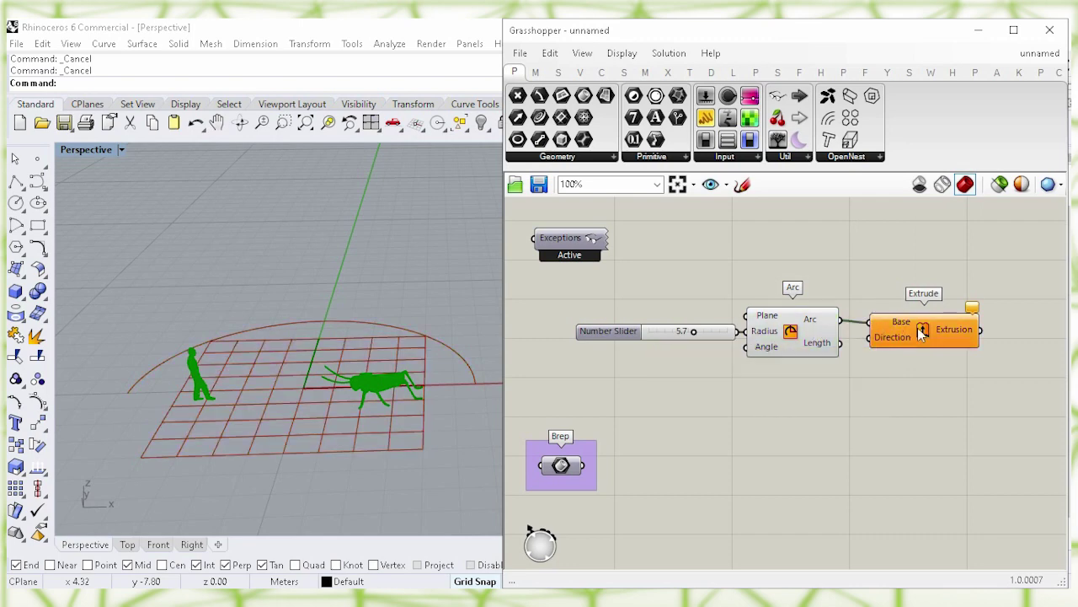
{"action": "left_click_drag", "start_coordinate": [929, 336], "coordinate": [952, 333]}
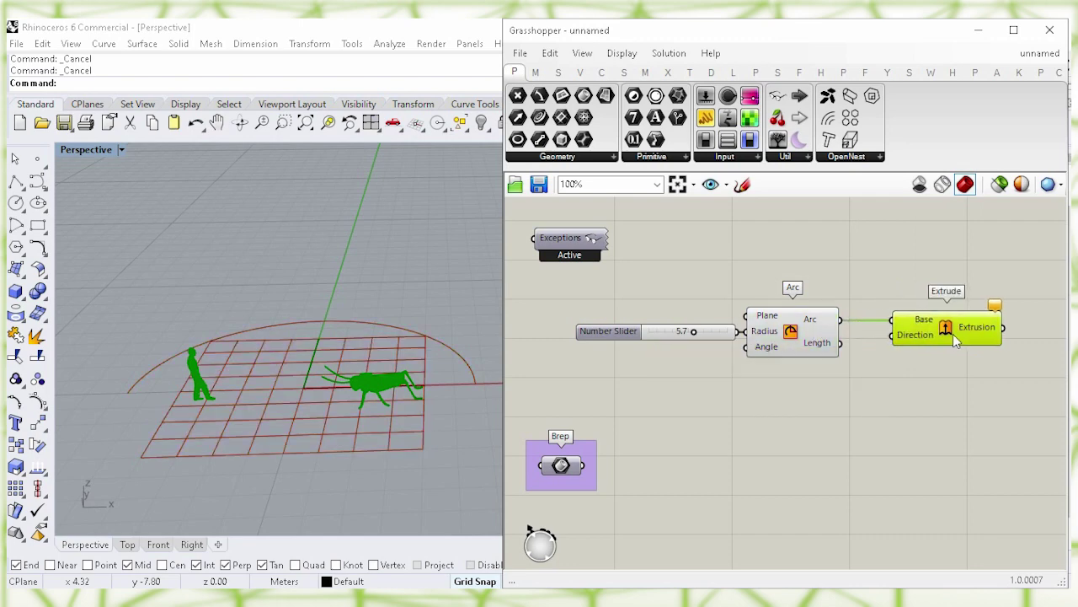
Add a Unit Z vector below the Arc and wire it to the Extrude's Direction input.
{"action": "left_click", "coordinate": [859, 417]}
{"action": "double_click", "coordinate": [833, 418]}
{"action": "type", "text": "z"}
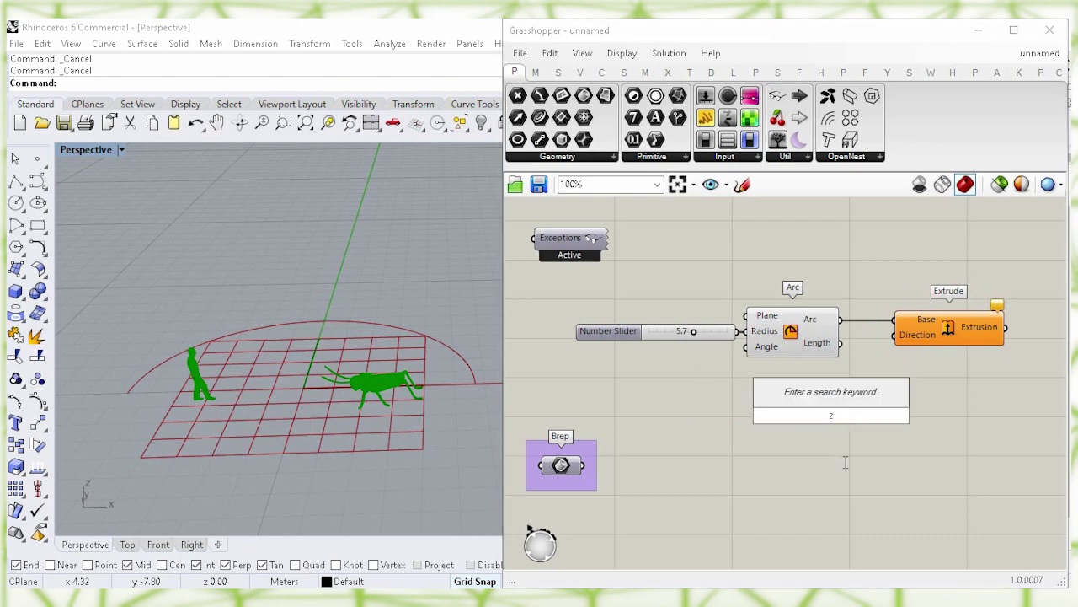
{"action": "left_click", "coordinate": [817, 406]}
{"action": "left_click_drag", "start_coordinate": [826, 417], "coordinate": [896, 335]}
{"action": "left_click", "coordinate": [861, 444]}
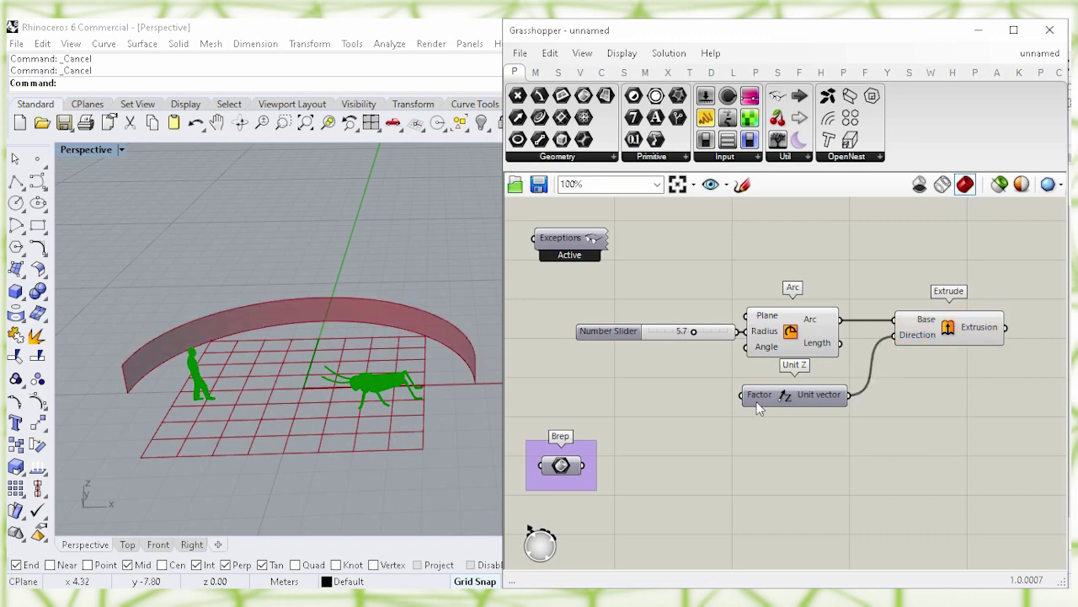
Create a number slider set to 4.2 and wire it to the Unit Z Factor as the extrusion height.
{"action": "mouse_move", "coordinate": [756, 402]}
{"action": "double_click", "coordinate": [633, 399]}
{"action": "type", "text": "4.2"}
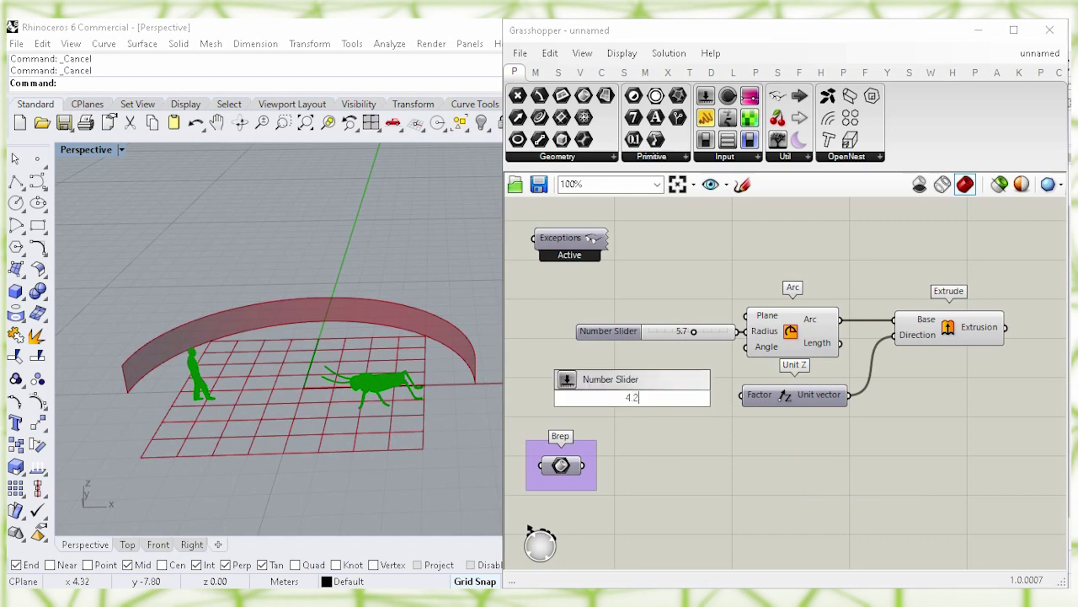
{"action": "key", "text": "Return"}
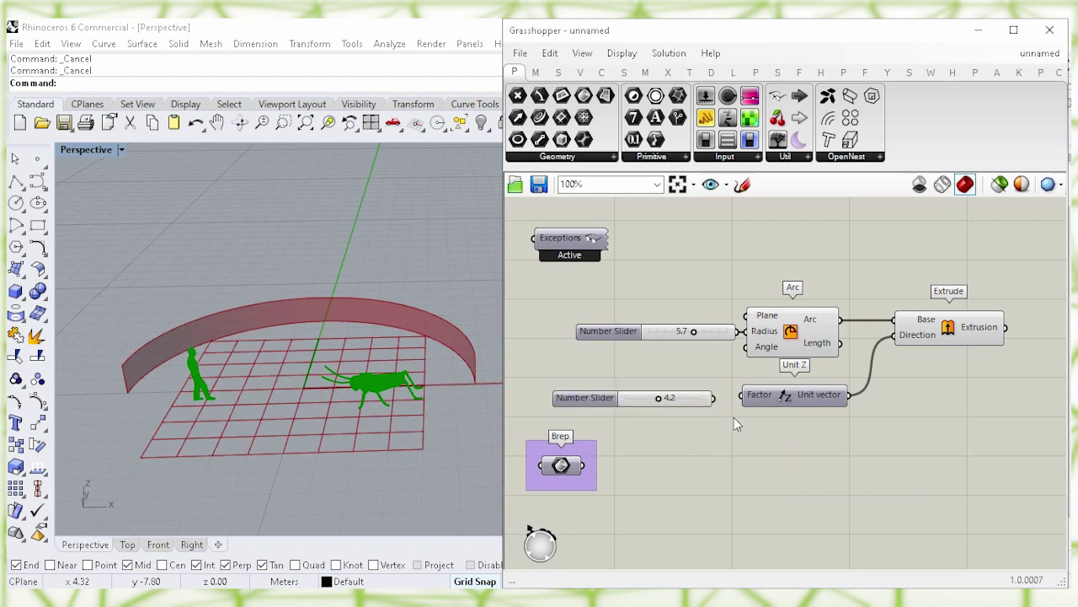
{"action": "left_click_drag", "start_coordinate": [732, 405], "coordinate": [742, 396]}
{"action": "left_click_drag", "start_coordinate": [640, 400], "coordinate": [660, 397]}
{"action": "left_click", "coordinate": [886, 416]}
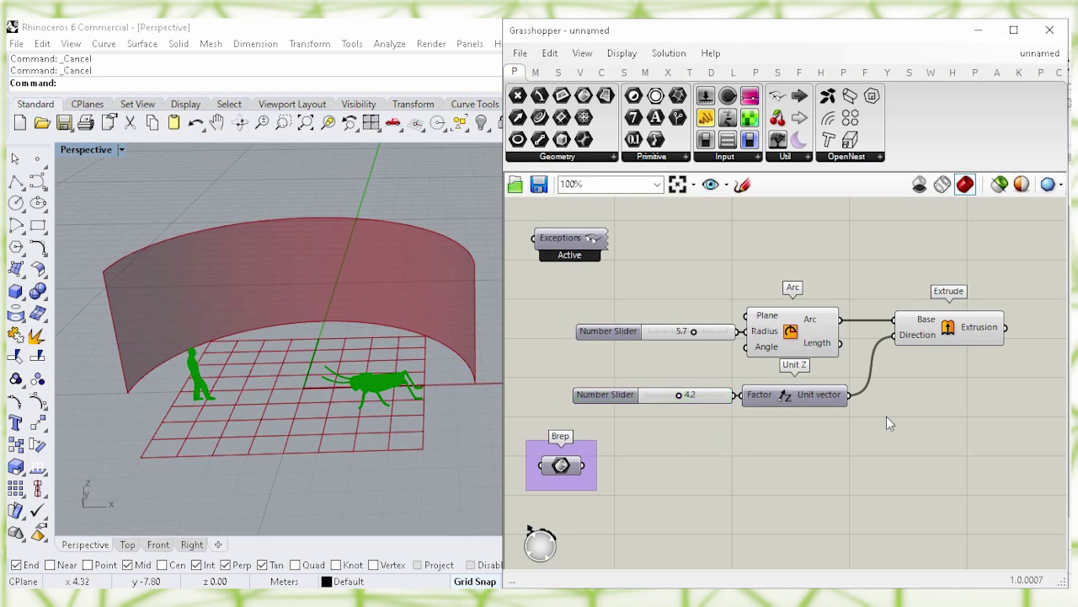
Turn off the viewport preview of the Arc component.
{"action": "left_click", "coordinate": [788, 333]}
{"action": "right_click", "coordinate": [789, 331]}
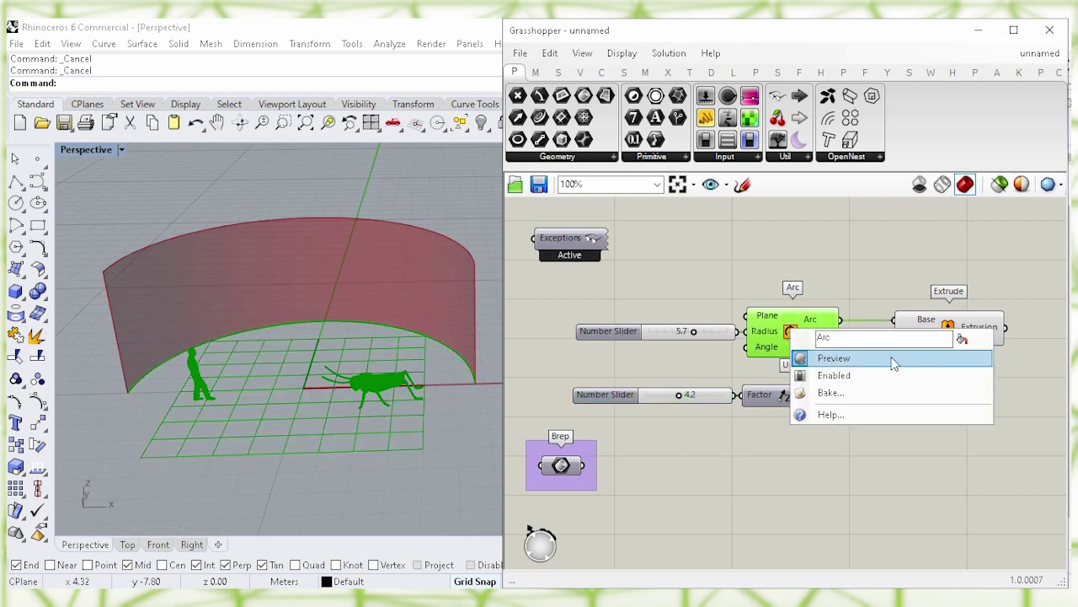
{"action": "left_click", "coordinate": [832, 358]}
{"action": "left_click", "coordinate": [935, 413]}
Add a Divide Domain² component and wire the Extrusion output into its Domain input.
{"action": "right_click_drag", "start_coordinate": [984, 411], "coordinate": [607, 402]}
{"action": "left_click", "coordinate": [566, 312]}
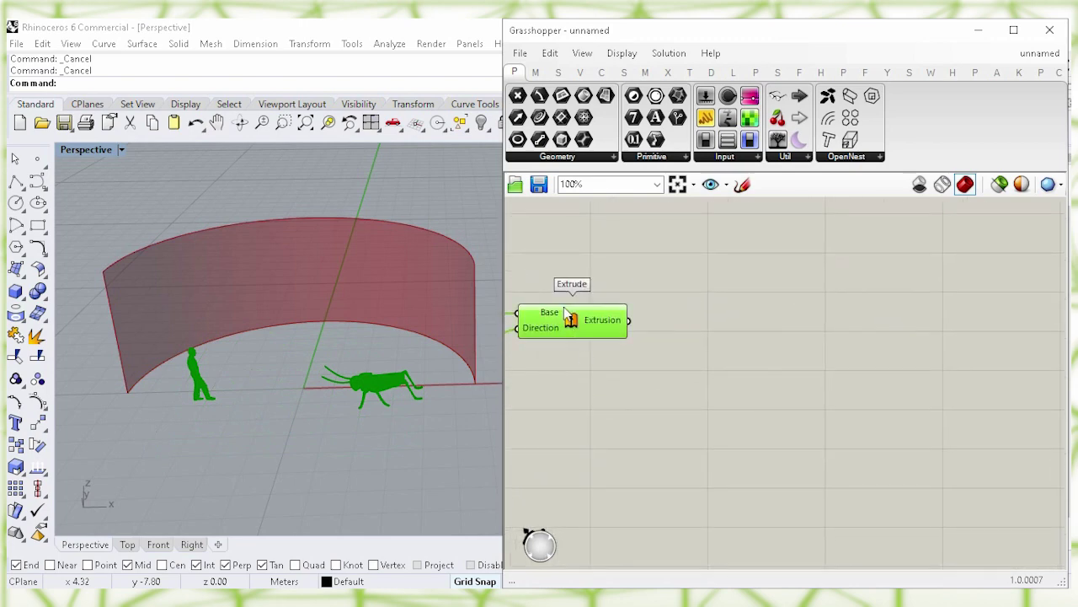
{"action": "left_click", "coordinate": [766, 371]}
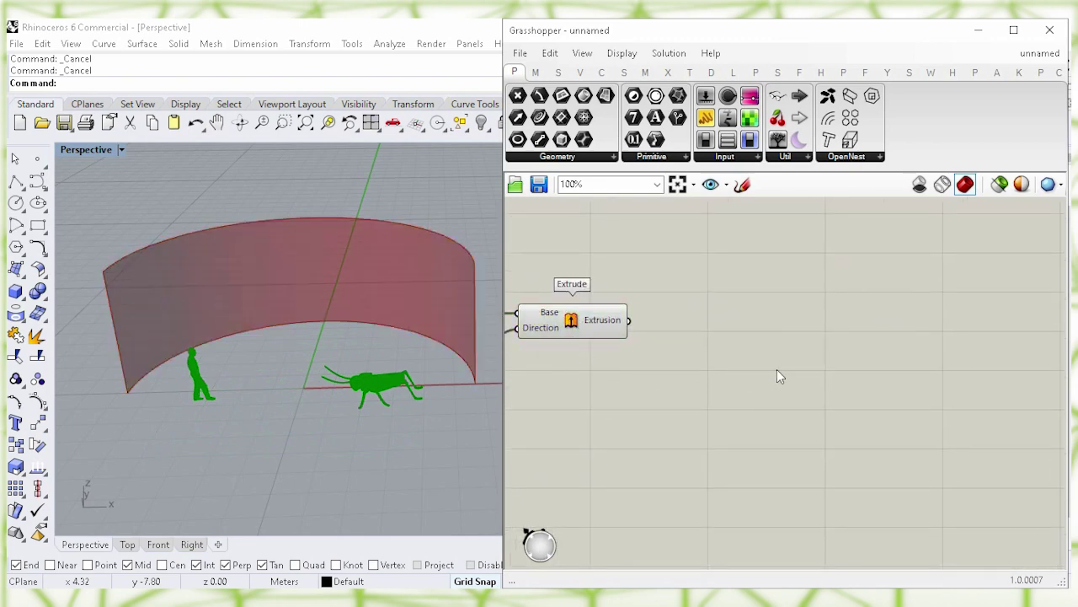
{"action": "double_click", "coordinate": [777, 369]}
{"action": "type", "text": "divide"}
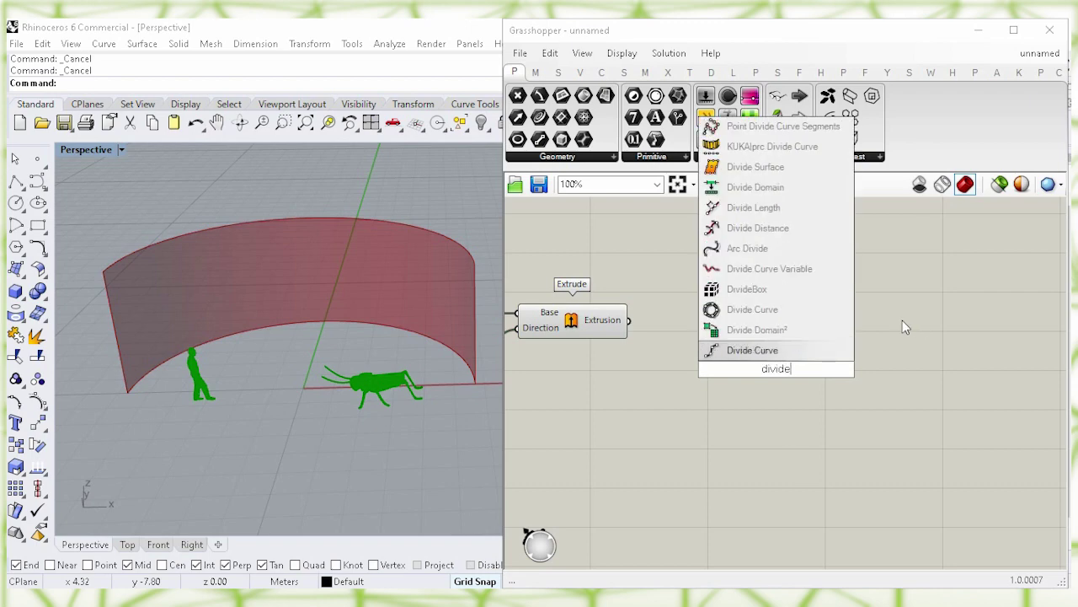
{"action": "left_click", "coordinate": [830, 329]}
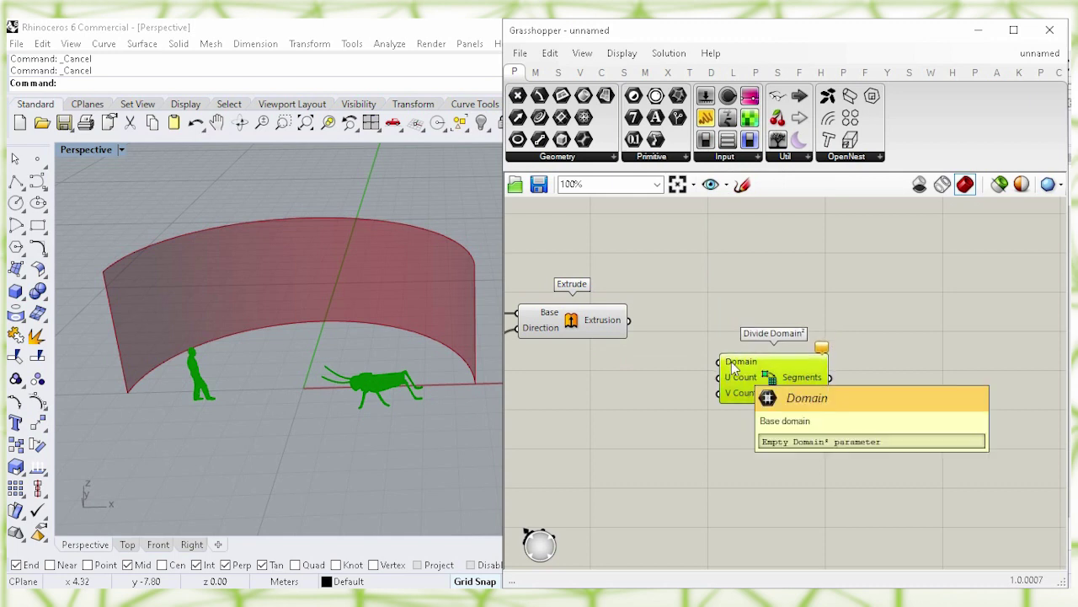
{"action": "left_click", "coordinate": [587, 327]}
{"action": "left_click_drag", "start_coordinate": [628, 320], "coordinate": [720, 361]}
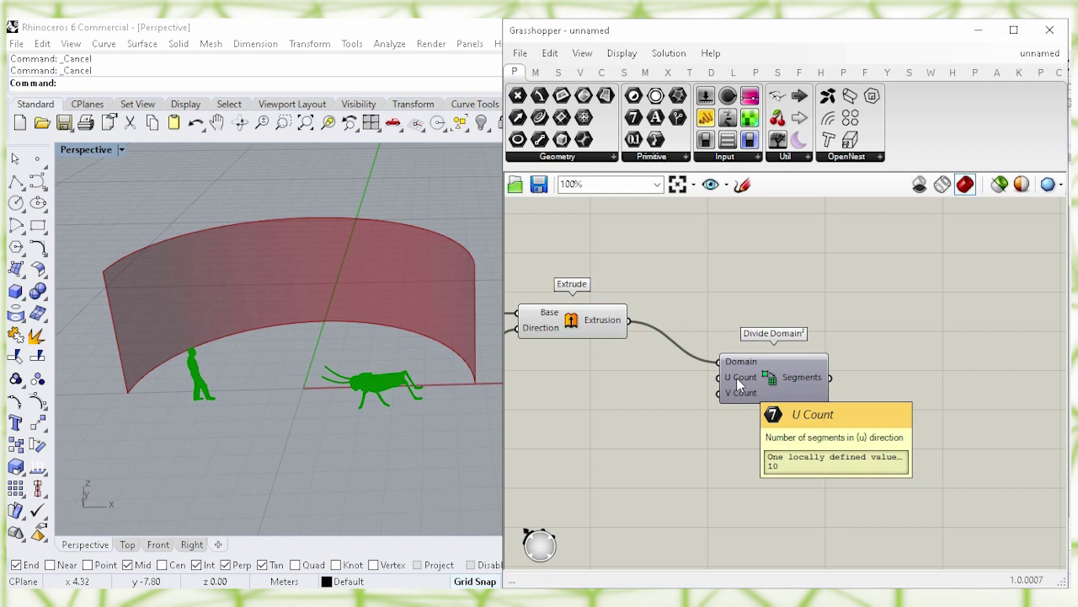
Create a number slider set to 6 and wire it to the U Count of Divide Domain².
{"action": "double_click", "coordinate": [610, 408]}
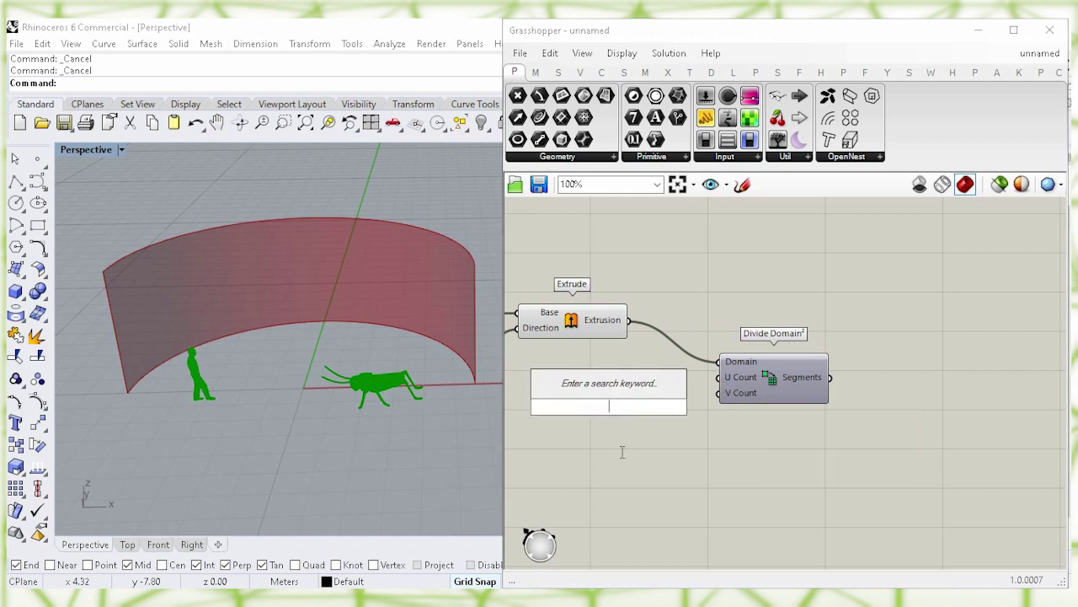
{"action": "type", "text": "6"}
{"action": "key", "text": "Return"}
{"action": "left_click_drag", "start_coordinate": [603, 416], "coordinate": [593, 376]}
{"action": "left_click", "coordinate": [629, 426]}
{"action": "left_click_drag", "start_coordinate": [676, 381], "coordinate": [718, 377]}
{"action": "left_click_drag", "start_coordinate": [623, 380], "coordinate": [620, 376]}
{"action": "left_click", "coordinate": [694, 409]}
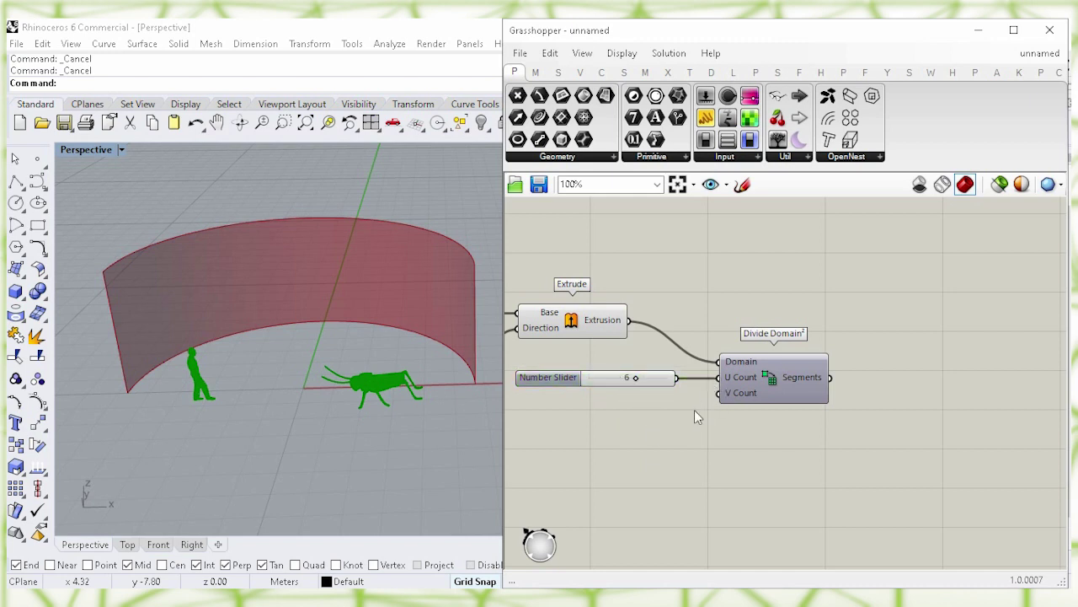
Create a number slider set to 23 and wire it to the V Count of Divide Domain².
{"action": "mouse_move", "coordinate": [730, 393]}
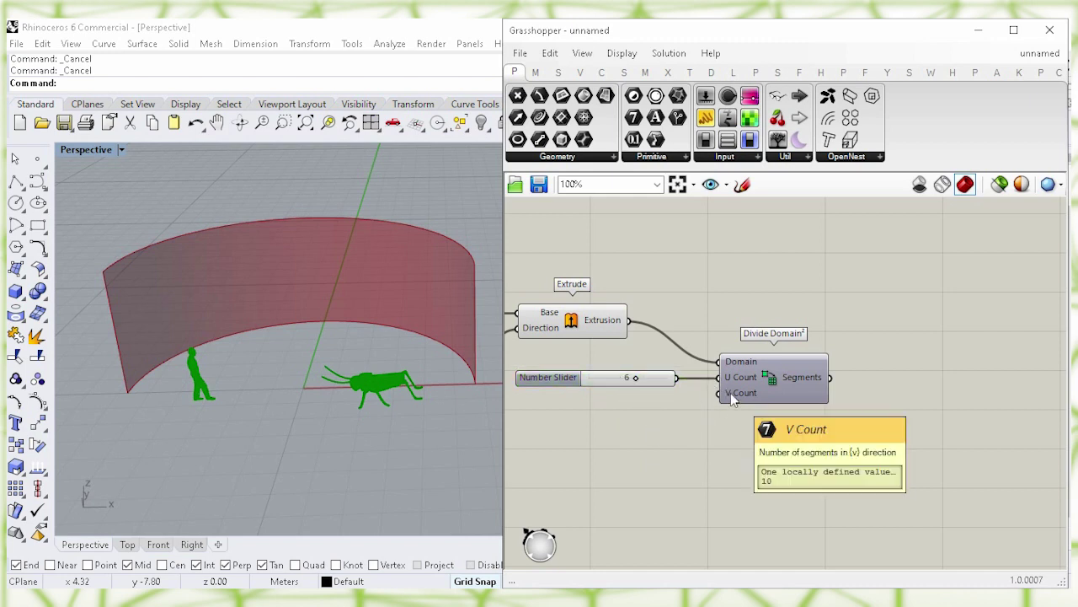
{"action": "double_click", "coordinate": [605, 424]}
{"action": "type", "text": "23"}
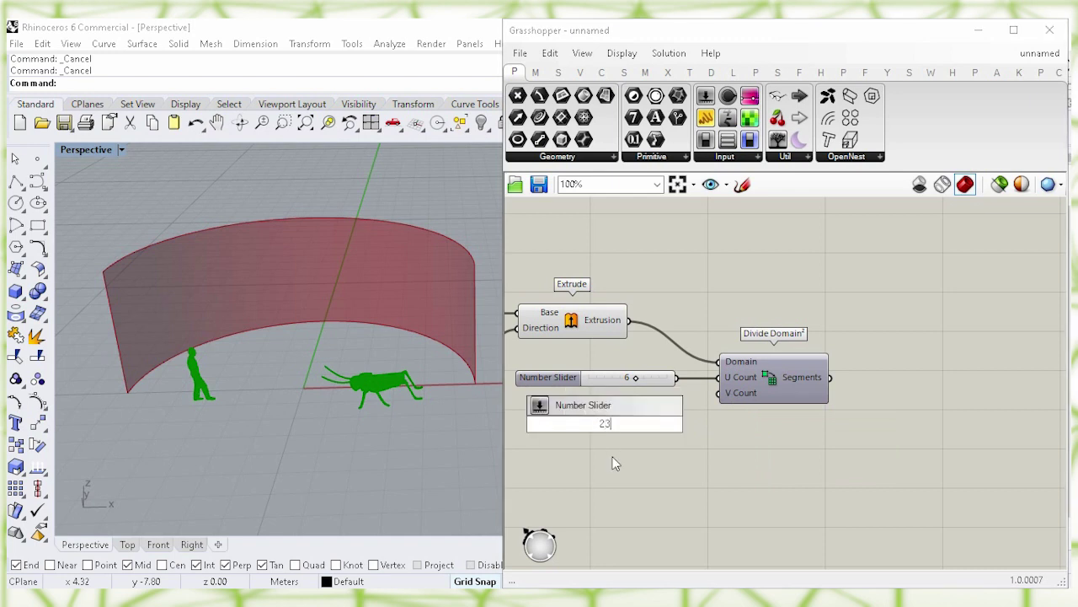
{"action": "key", "text": "Return"}
{"action": "left_click_drag", "start_coordinate": [592, 423], "coordinate": [583, 395]}
{"action": "left_click", "coordinate": [674, 456]}
{"action": "left_click_drag", "start_coordinate": [677, 395], "coordinate": [719, 393]}
{"action": "left_click", "coordinate": [789, 381]}
{"action": "left_click", "coordinate": [809, 297]}
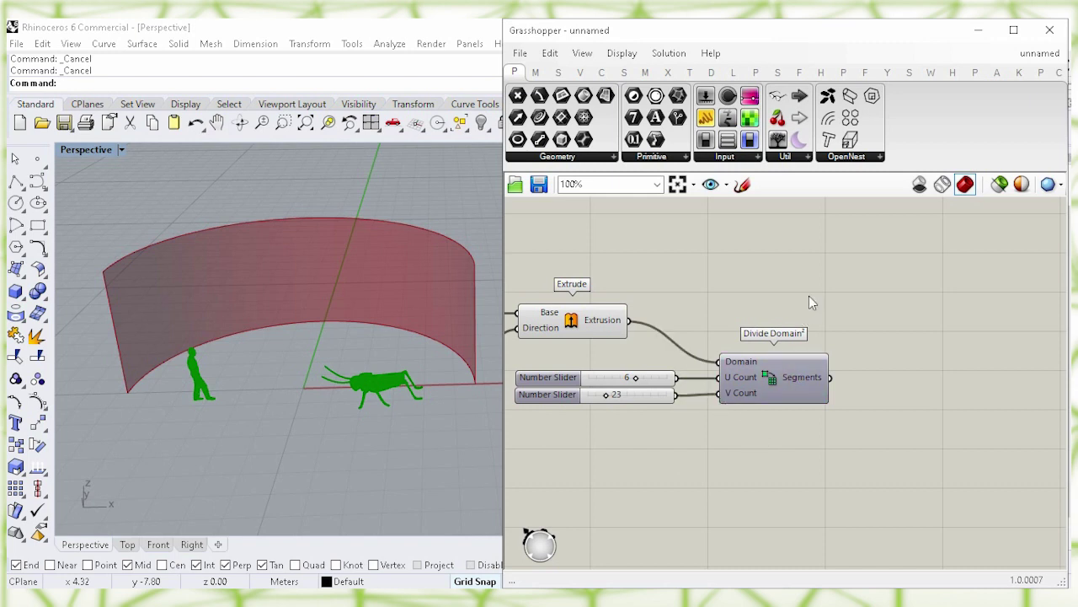
Add a Surface Box component and wire the Extrusion output into its Surface input.
{"action": "double_click", "coordinate": [945, 337]}
{"action": "type", "text": "su"}
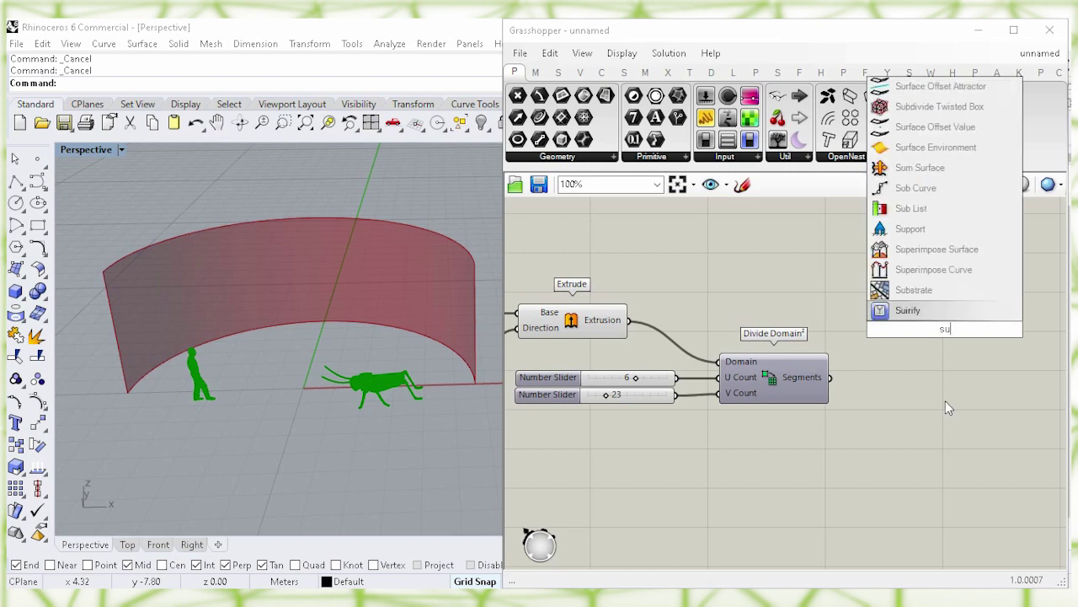
{"action": "type", "text": "rface "}
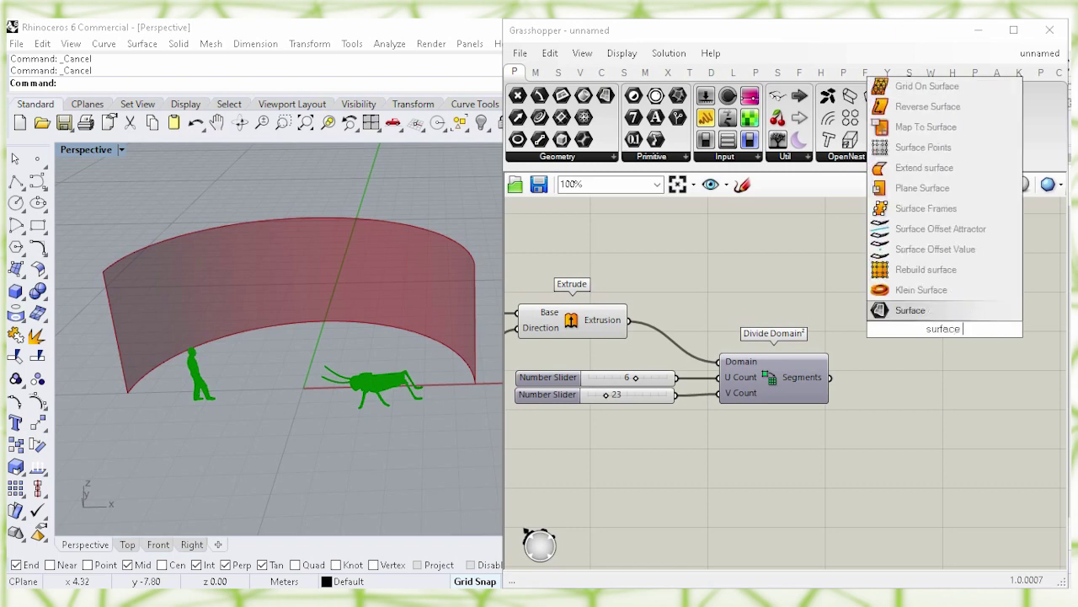
{"action": "type", "text": "box"}
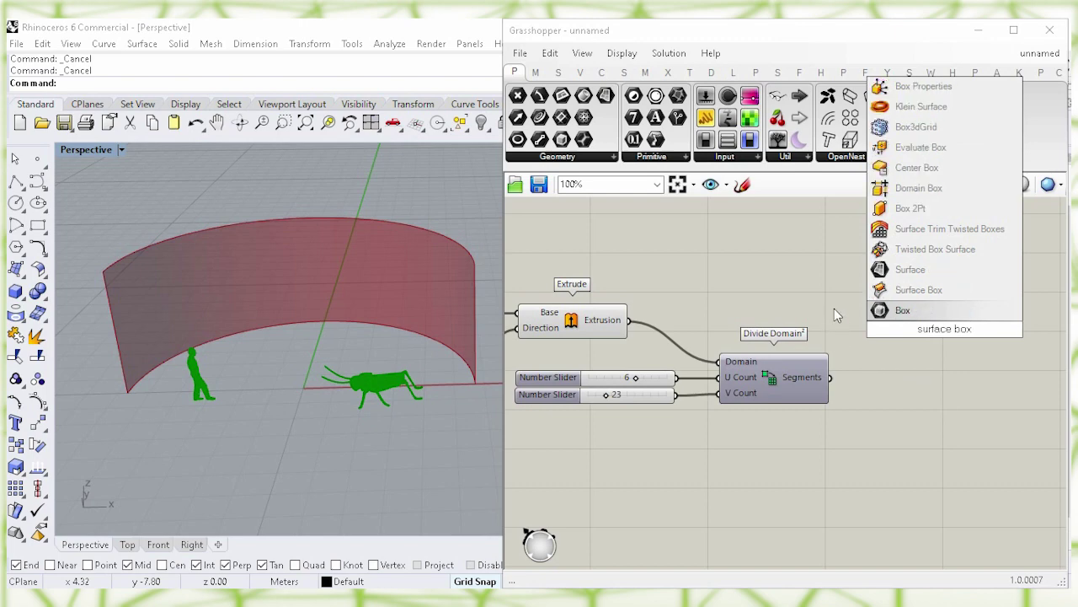
{"action": "left_click", "coordinate": [946, 290]}
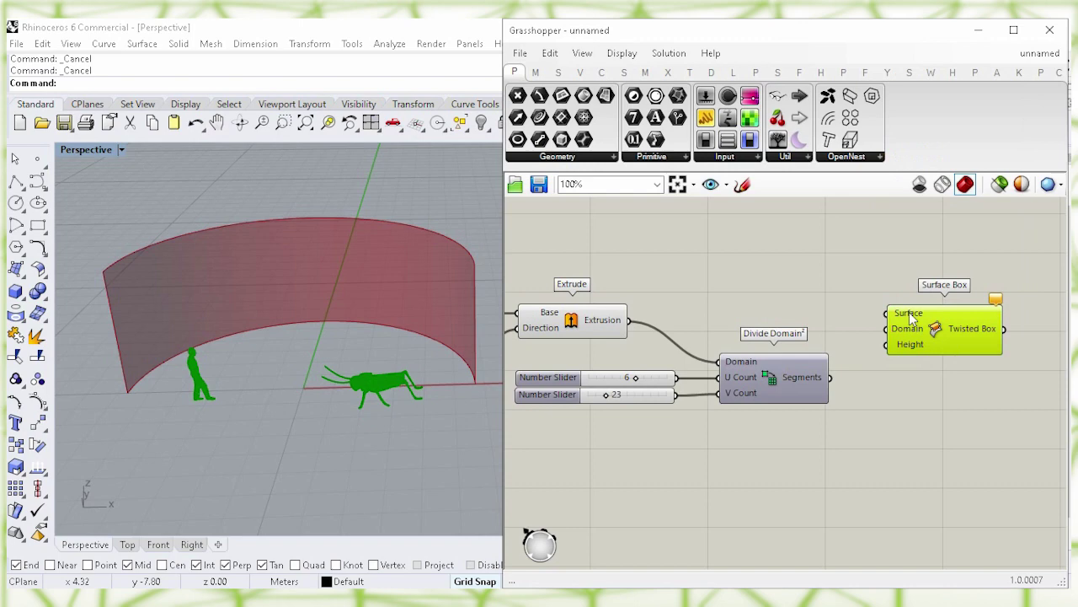
{"action": "left_click", "coordinate": [831, 281]}
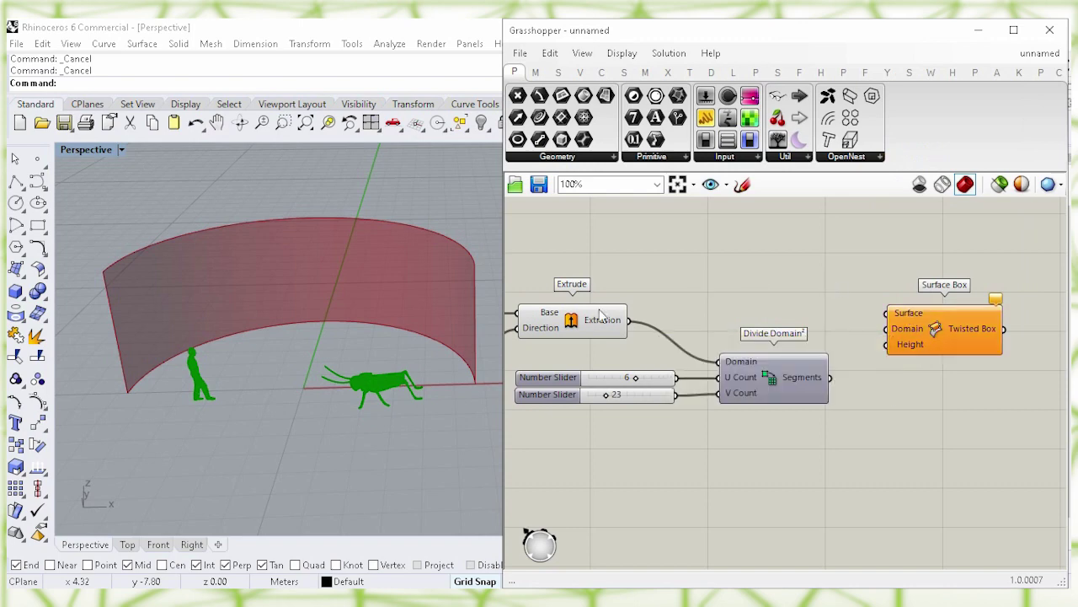
{"action": "left_click", "coordinate": [621, 328]}
{"action": "left_click_drag", "start_coordinate": [628, 321], "coordinate": [887, 312]}
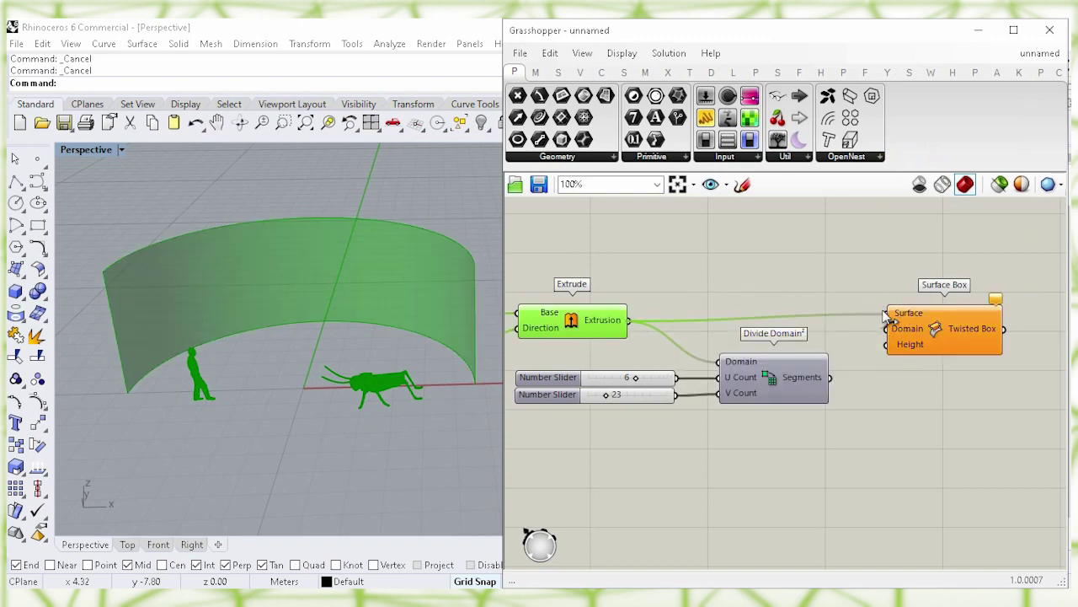
{"action": "left_click_drag", "start_coordinate": [958, 332], "coordinate": [978, 338]}
{"action": "left_click", "coordinate": [715, 267]}
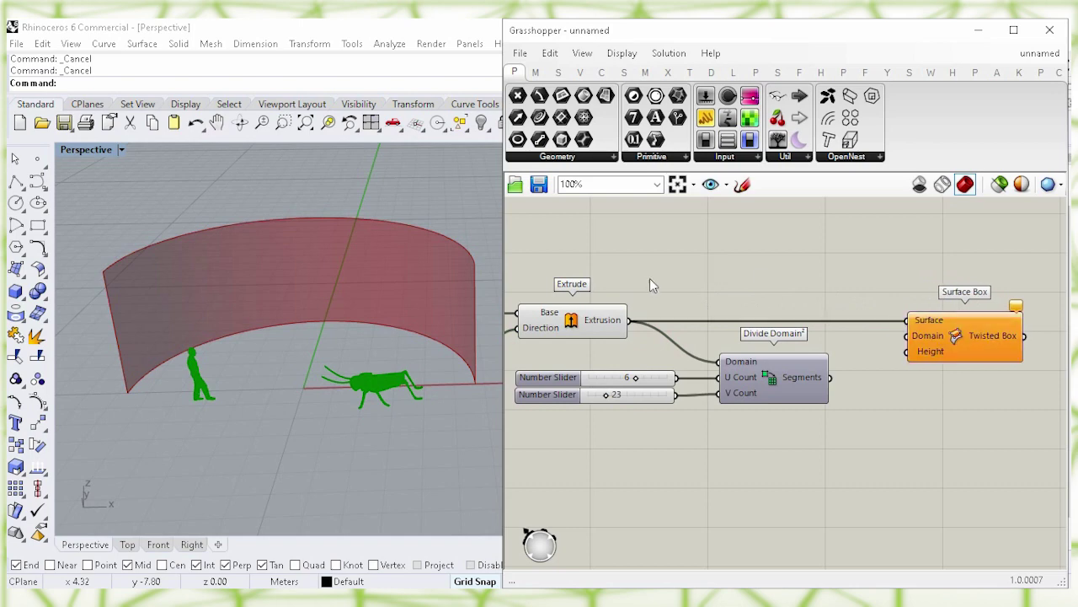
Turn off the viewport preview of the Extrude component.
{"action": "left_click", "coordinate": [580, 327]}
{"action": "right_click", "coordinate": [580, 327]}
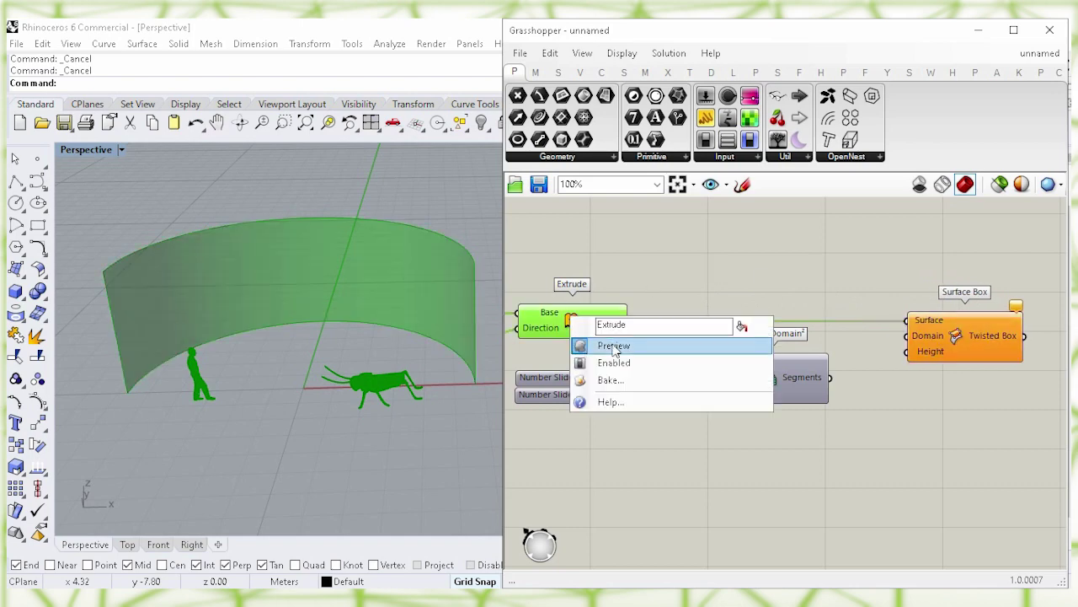
{"action": "left_click", "coordinate": [744, 349]}
{"action": "left_click", "coordinate": [761, 454]}
Move the Surface Box farther along the canvas and wire the Divide Domain² Segments into its Domain input.
{"action": "right_click_drag", "start_coordinate": [912, 438], "coordinate": [699, 417]}
{"action": "left_click_drag", "start_coordinate": [741, 320], "coordinate": [932, 319]}
{"action": "left_click", "coordinate": [897, 392]}
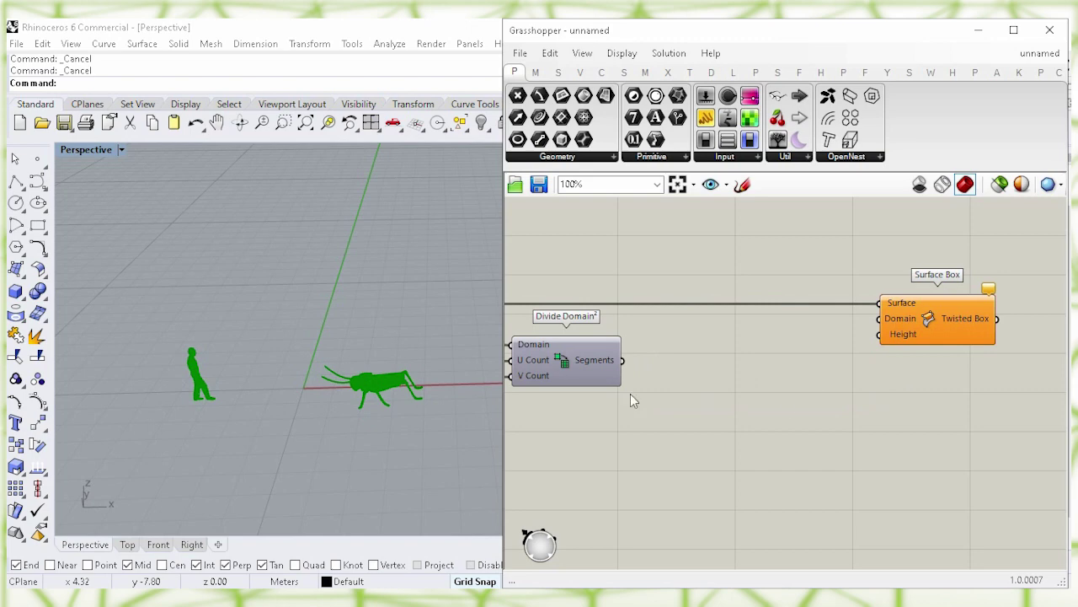
{"action": "left_click_drag", "start_coordinate": [623, 361], "coordinate": [879, 318]}
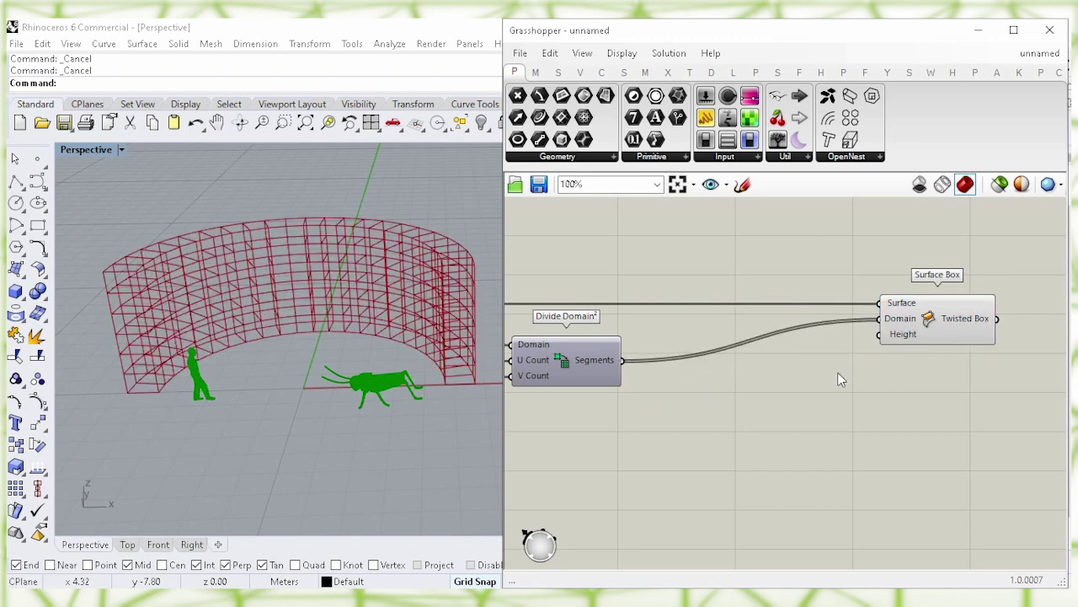
Add a Random component below the Surface Box and wire its output into the Height input.
{"action": "mouse_move", "coordinate": [903, 340]}
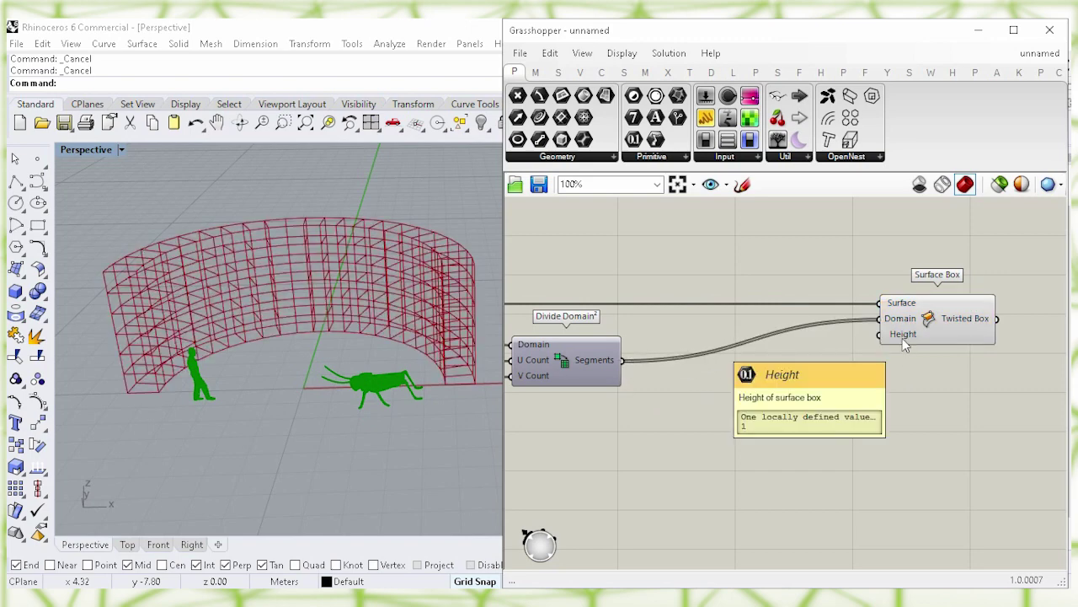
{"action": "left_click_drag", "start_coordinate": [919, 334], "coordinate": [954, 335]}
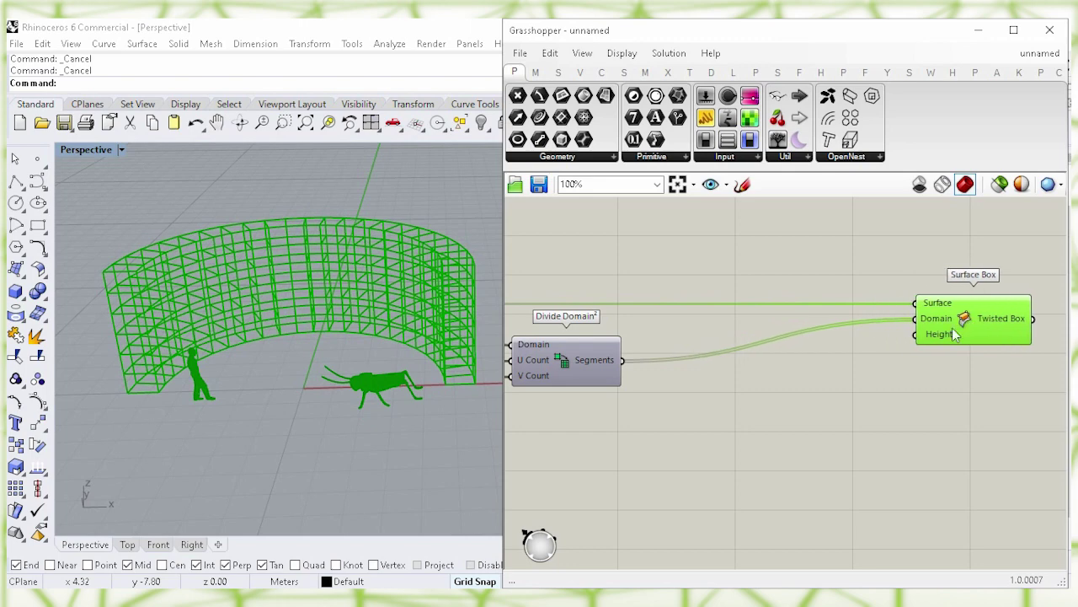
{"action": "left_click", "coordinate": [863, 417]}
{"action": "double_click", "coordinate": [836, 445]}
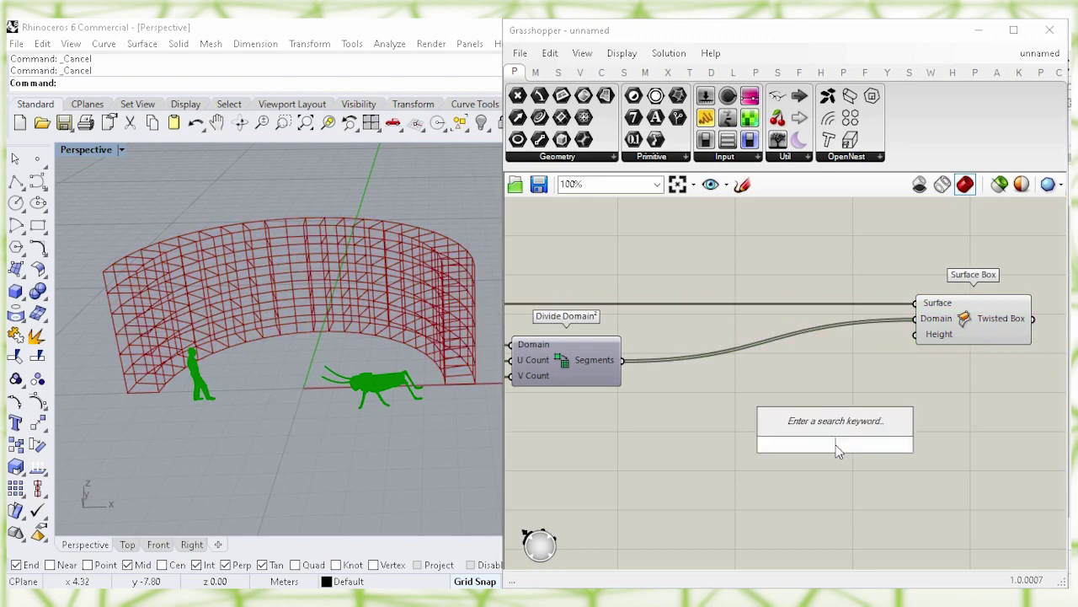
{"action": "type", "text": "rand"}
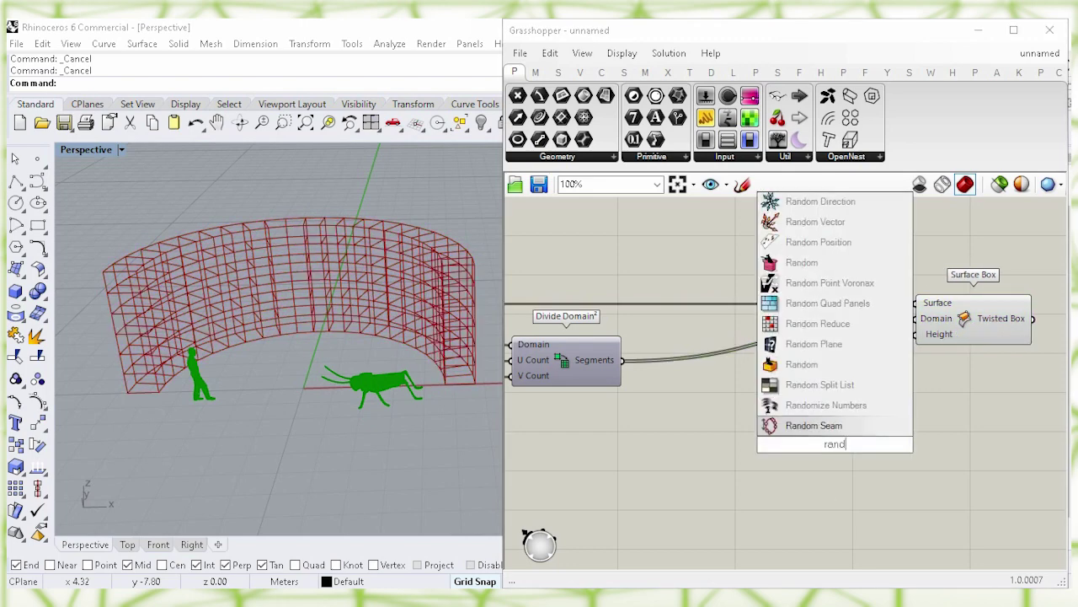
{"action": "type", "text": "om"}
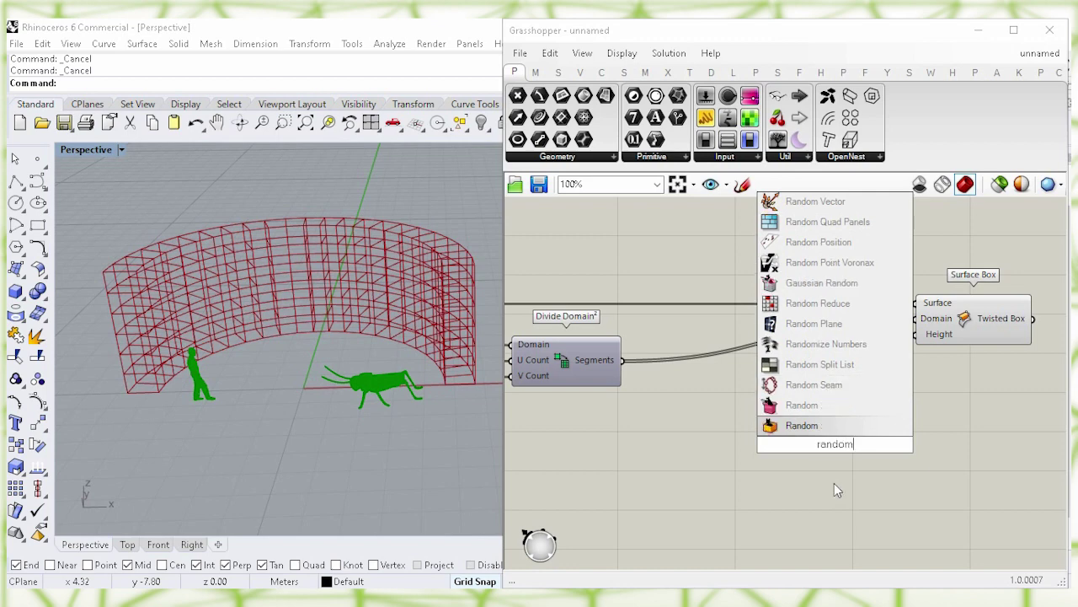
{"action": "left_click", "coordinate": [827, 430]}
{"action": "left_click_drag", "start_coordinate": [841, 454], "coordinate": [916, 334]}
{"action": "left_click", "coordinate": [942, 469]}
{"action": "left_click_drag", "start_coordinate": [873, 441], "coordinate": [888, 443]}
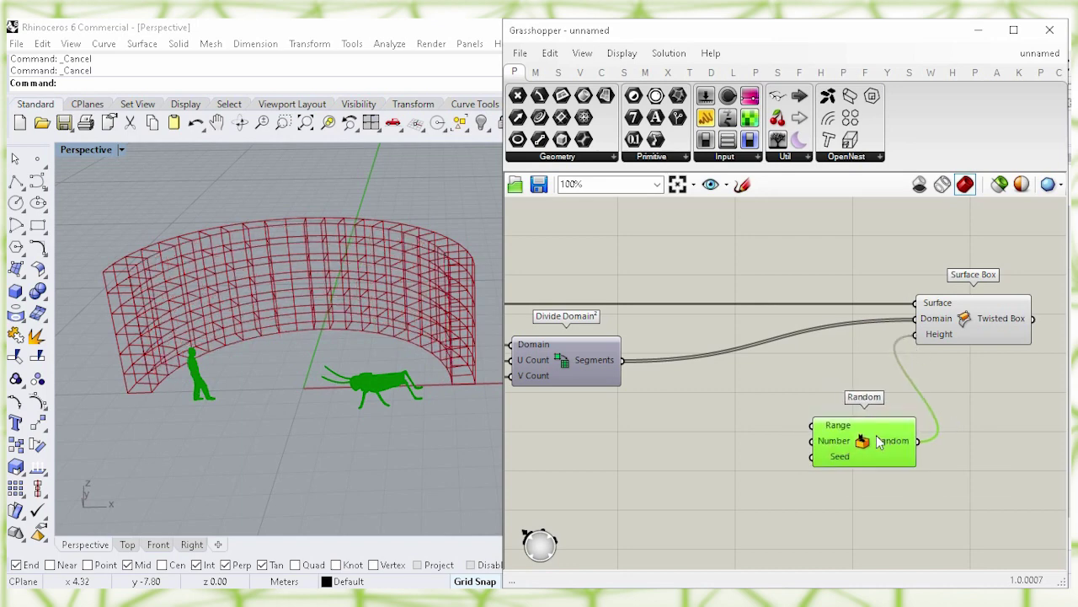
Add a Construct Domain component and wire its Domain output into the Range input of Random.
{"action": "mouse_move", "coordinate": [845, 432]}
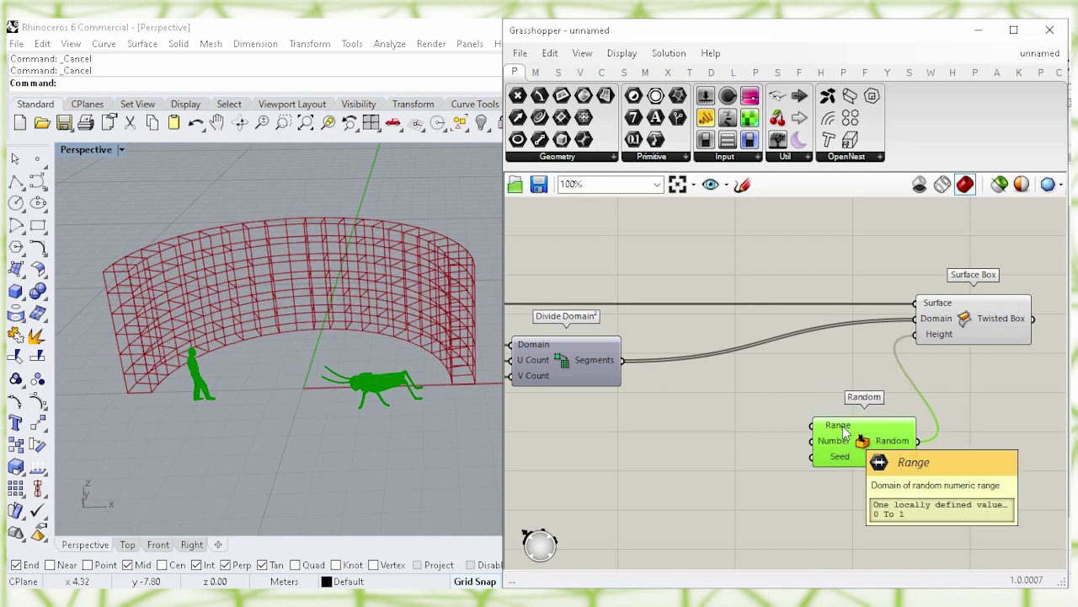
{"action": "left_click", "coordinate": [729, 431]}
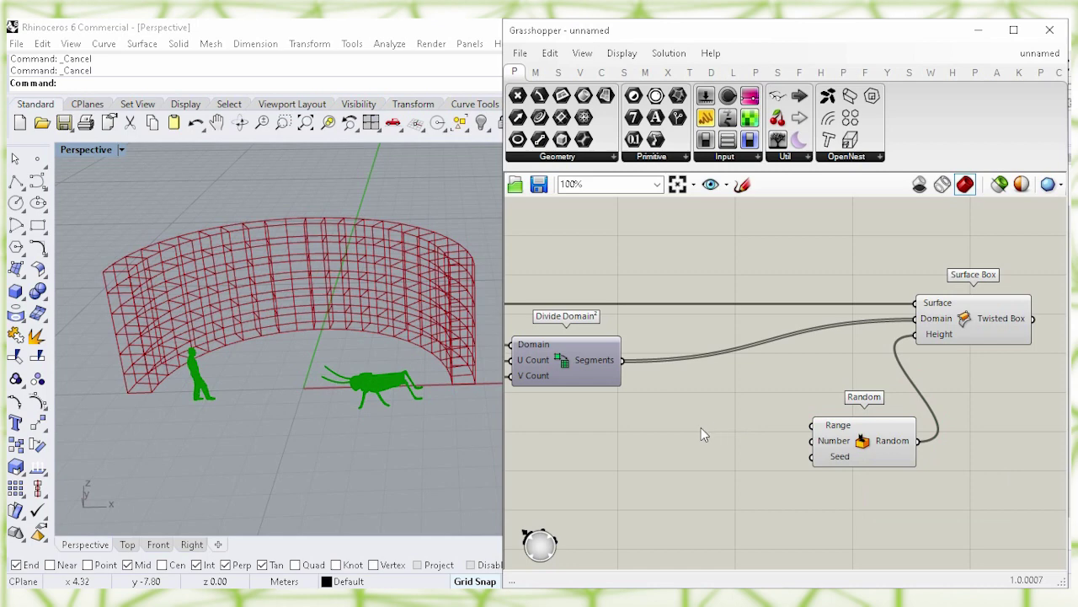
{"action": "double_click", "coordinate": [701, 427]}
{"action": "type", "text": "con"}
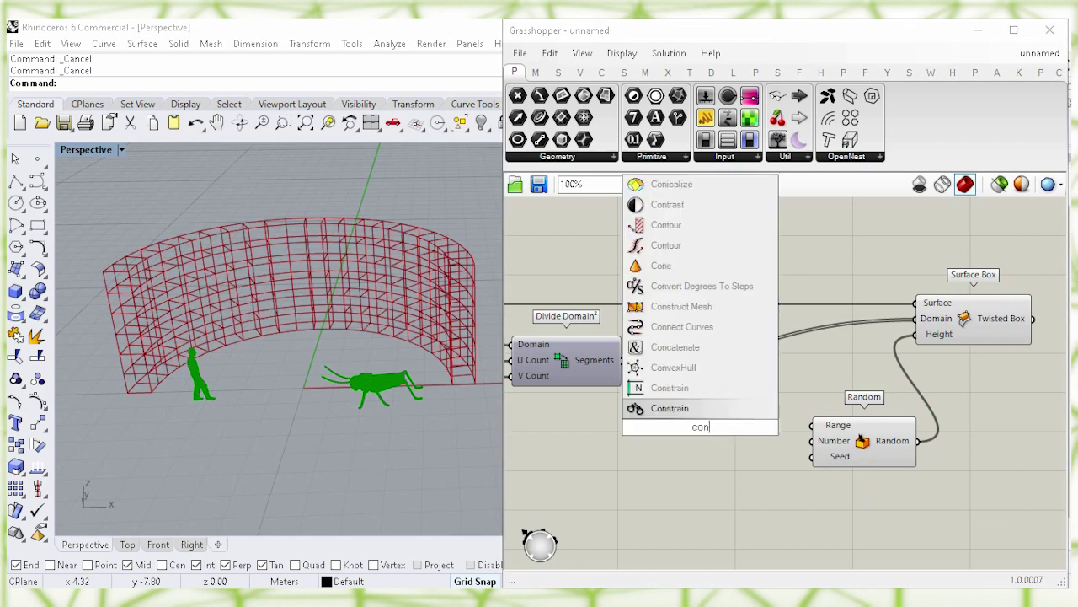
{"action": "type", "text": "struct"}
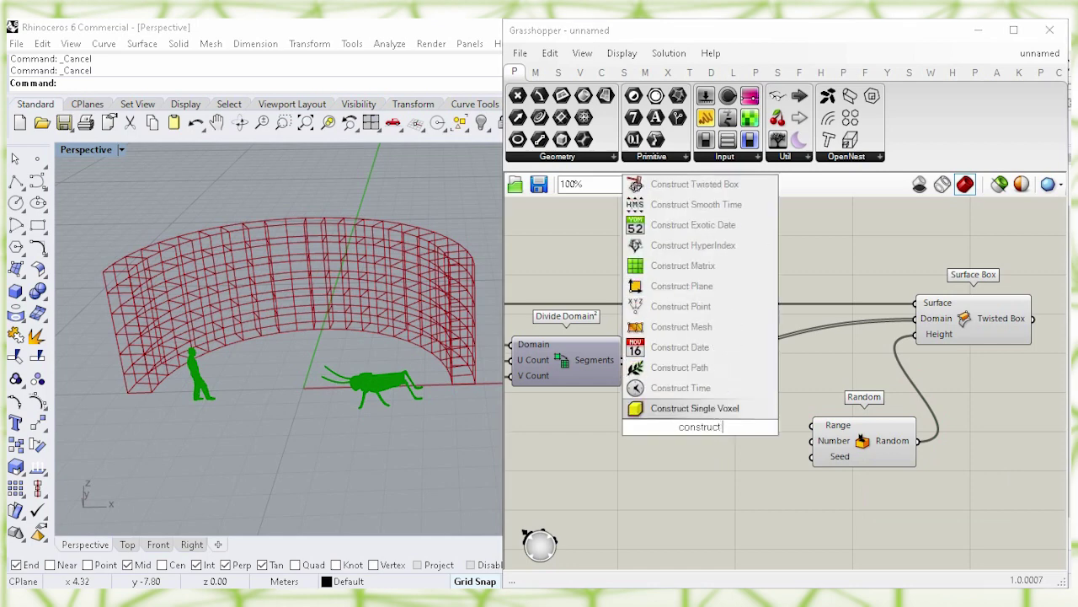
{"action": "type", "text": " do"}
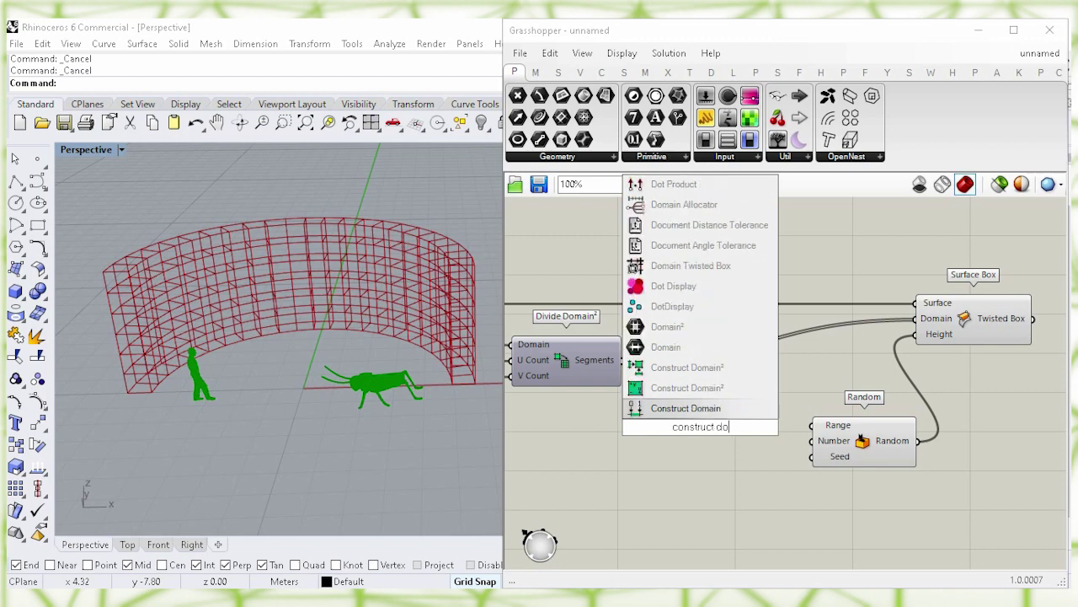
{"action": "left_click", "coordinate": [723, 409]}
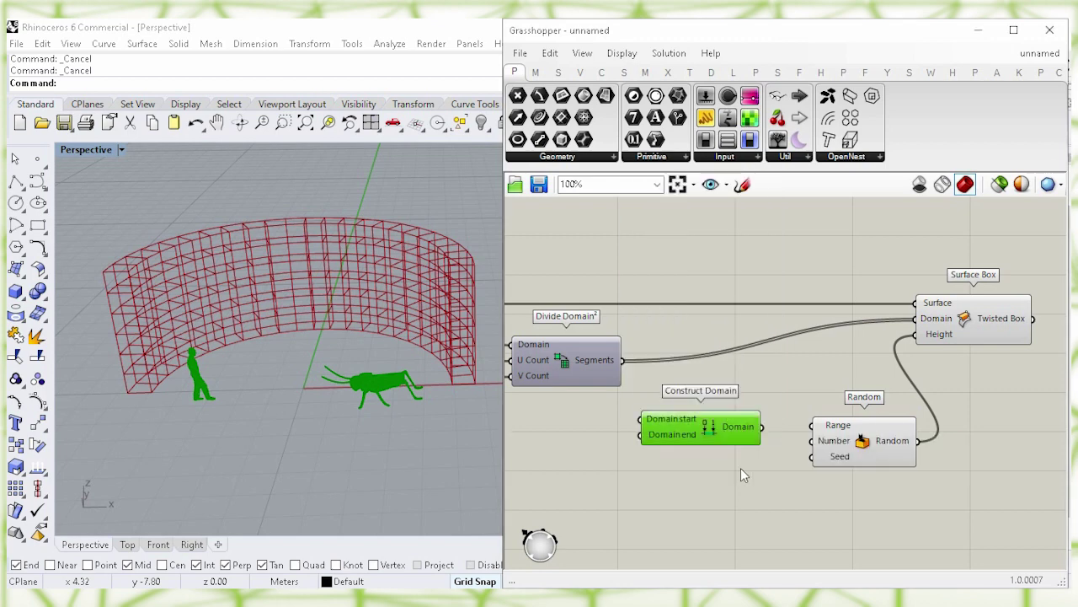
{"action": "left_click_drag", "start_coordinate": [723, 431], "coordinate": [760, 435]}
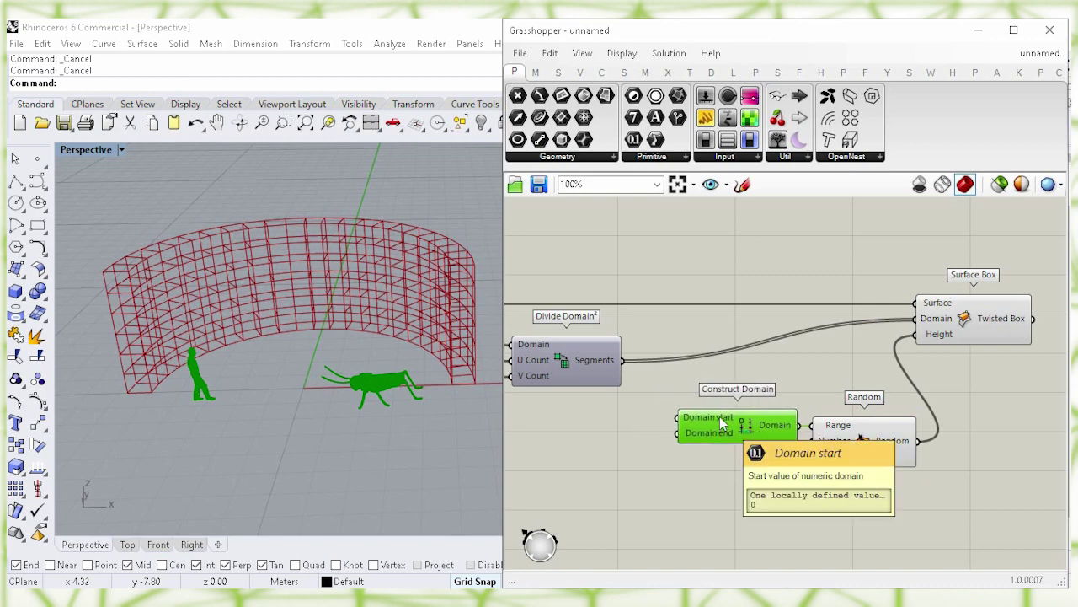
Create a number slider set to 0.27 and wire it to the Domain start of Construct Domain.
{"action": "right_click_drag", "start_coordinate": [580, 434], "coordinate": [606, 425]}
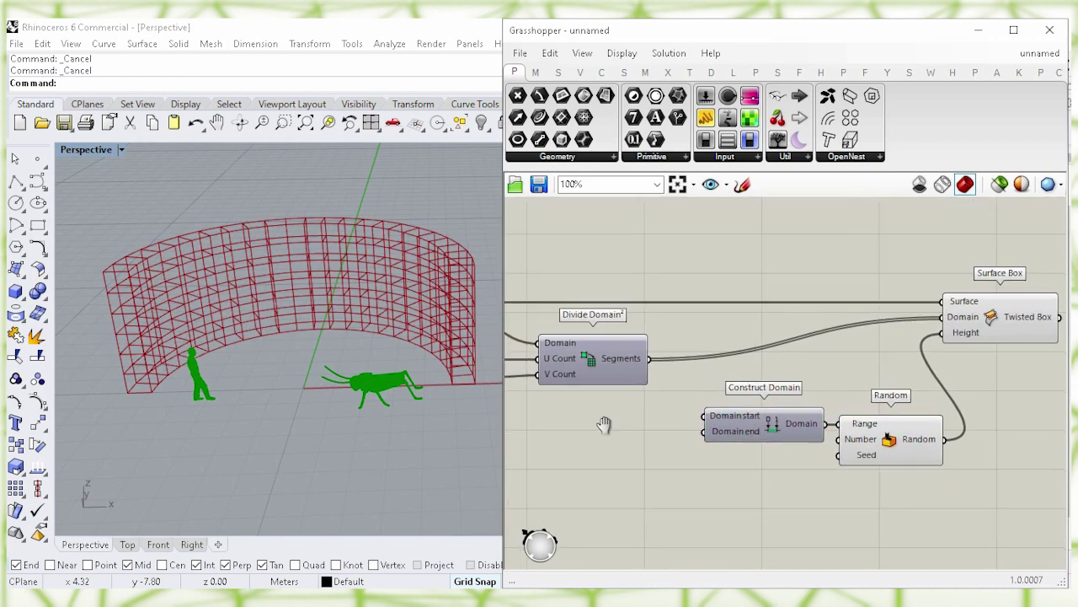
{"action": "double_click", "coordinate": [603, 423]}
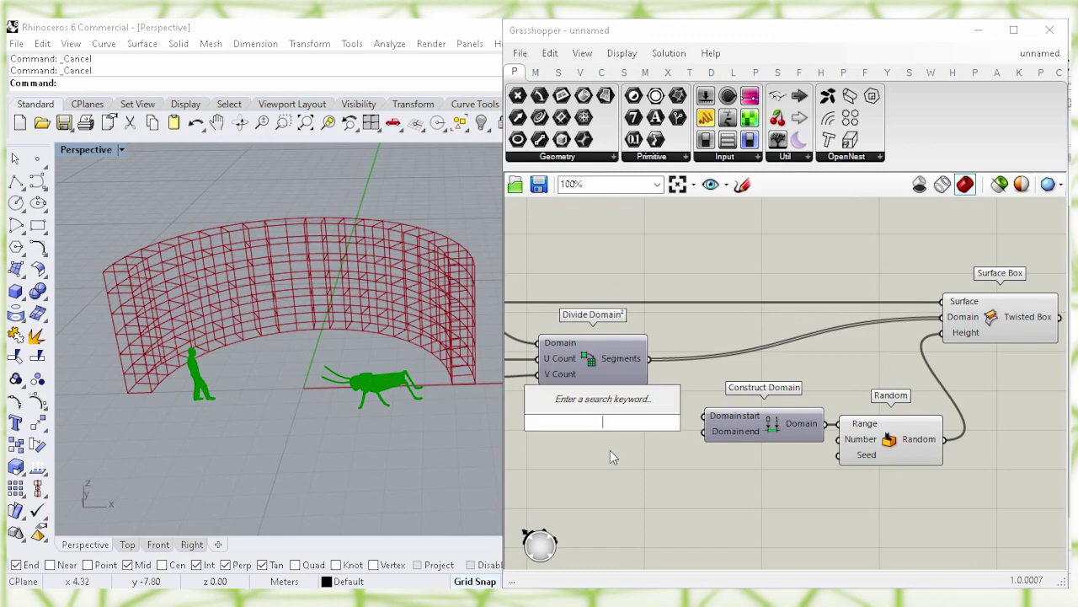
{"action": "type", "text": "0.27"}
{"action": "key", "text": "Return"}
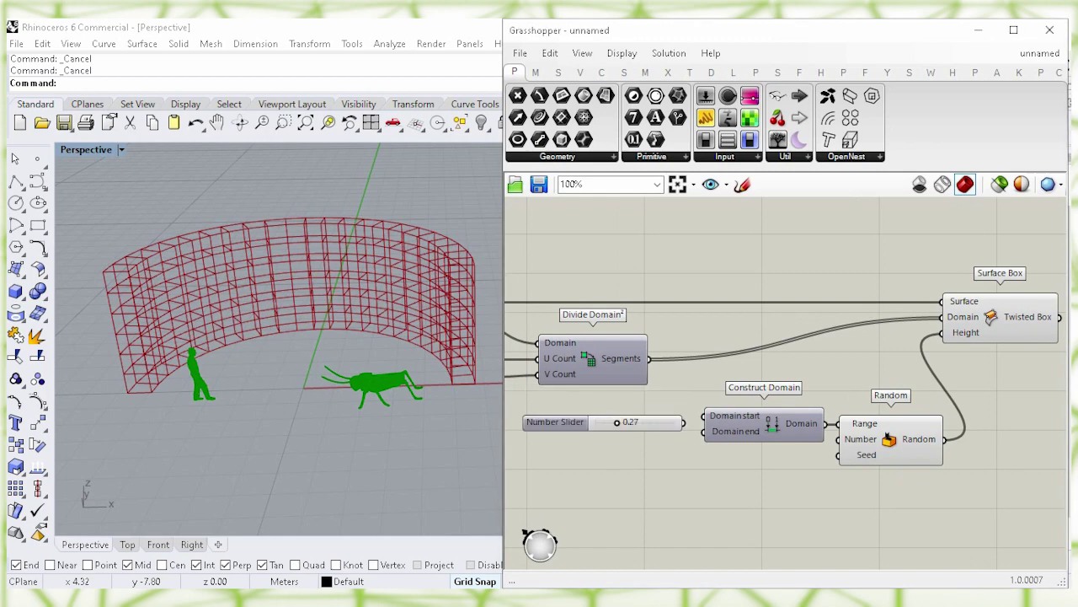
{"action": "left_click_drag", "start_coordinate": [587, 427], "coordinate": [585, 424]}
{"action": "left_click", "coordinate": [605, 454]}
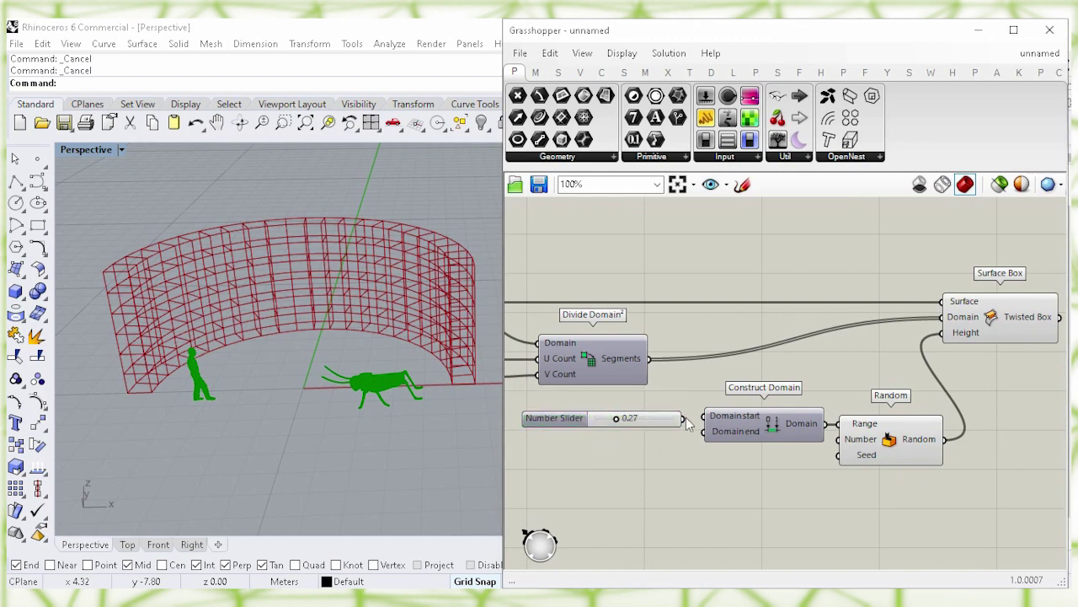
{"action": "left_click_drag", "start_coordinate": [704, 424], "coordinate": [682, 417]}
{"action": "left_click", "coordinate": [556, 416]}
{"action": "left_click", "coordinate": [711, 454]}
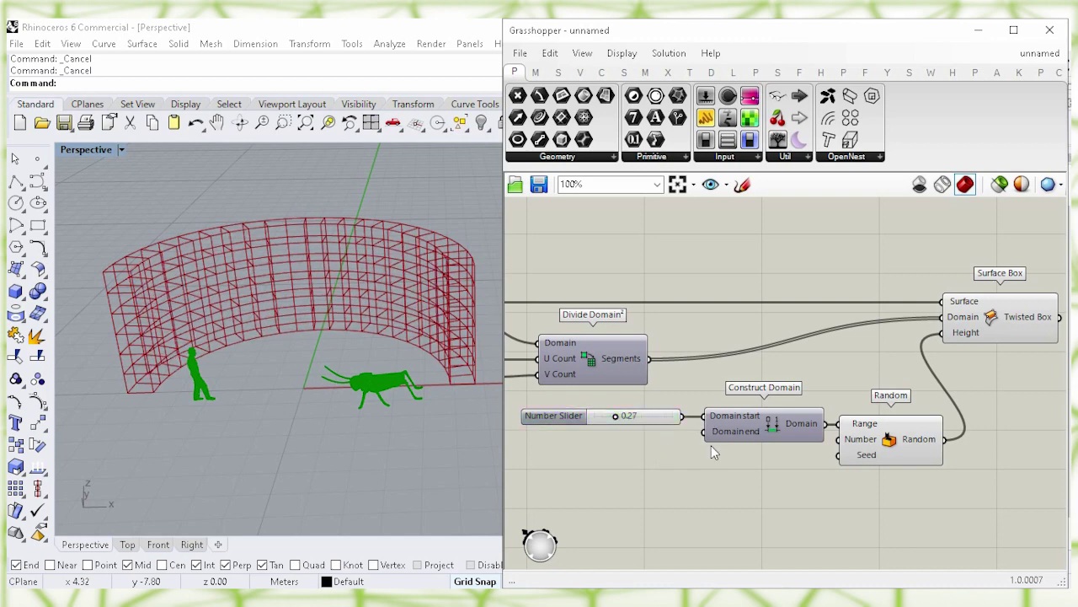
Create a number slider set to 1.20 and wire it to the Domain end of Construct Domain.
{"action": "double_click", "coordinate": [613, 480]}
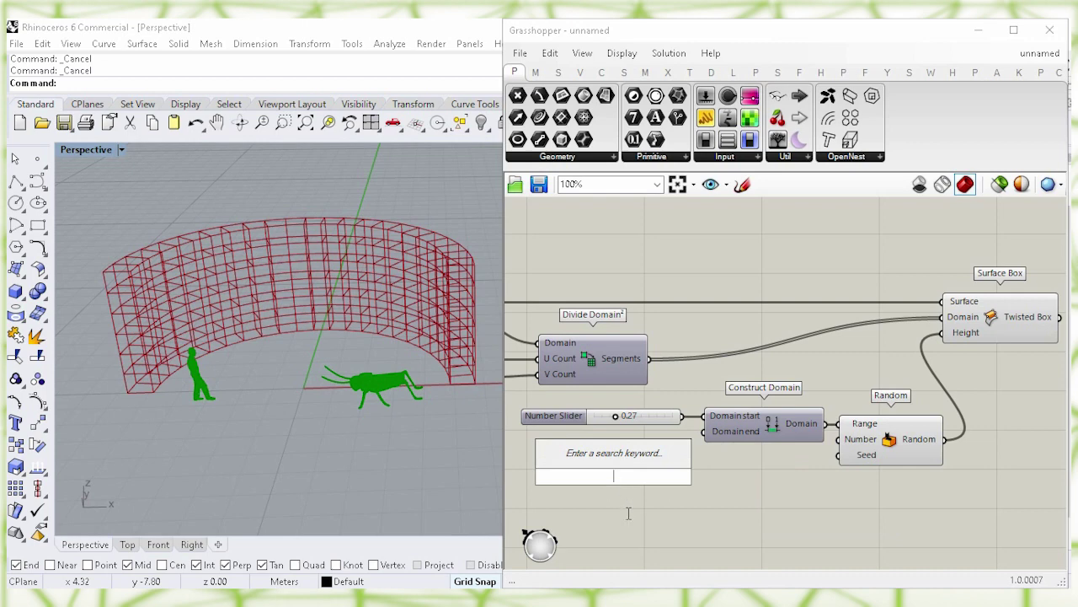
{"action": "type", "text": "1.20"}
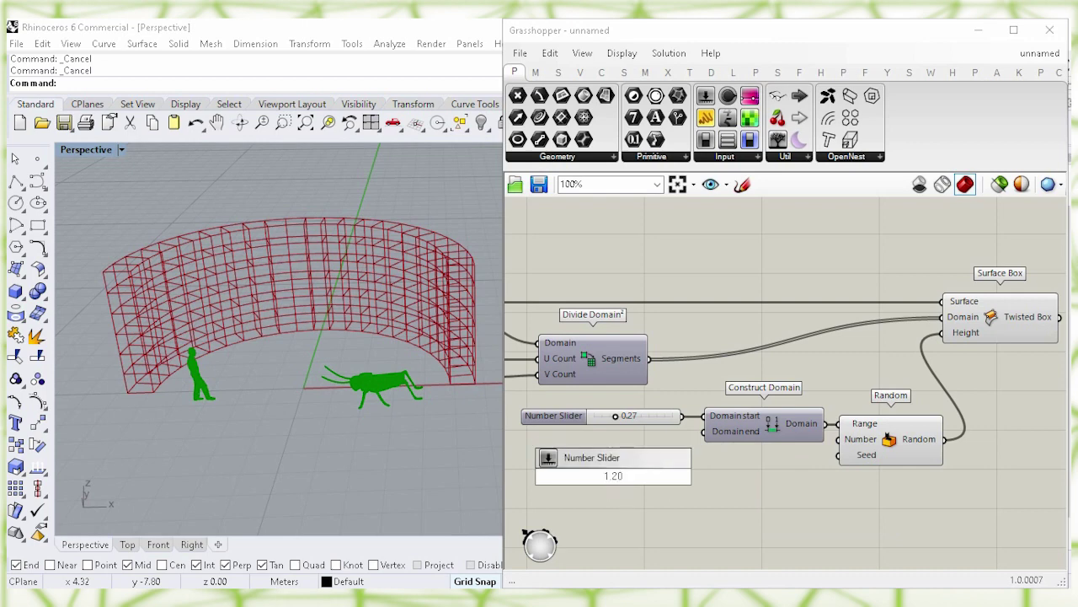
{"action": "key", "text": "Return"}
{"action": "left_click_drag", "start_coordinate": [590, 483], "coordinate": [576, 440]}
{"action": "left_click", "coordinate": [686, 450]}
{"action": "left_click_drag", "start_coordinate": [687, 444], "coordinate": [702, 432]}
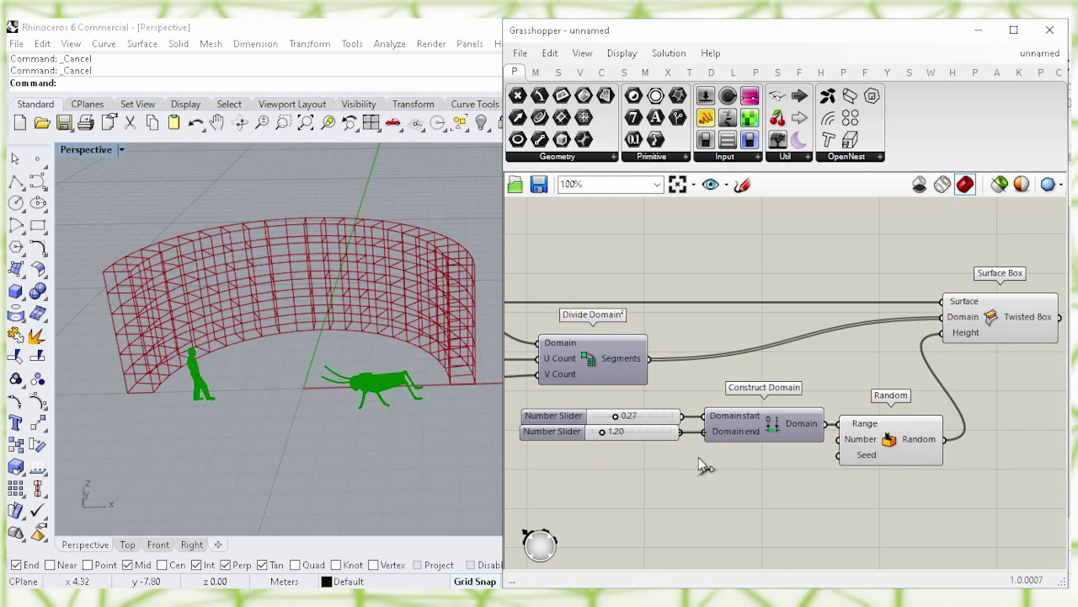
Add a List Length component below Construct Domain and wire the Divide Domain² Segments into its List input.
{"action": "mouse_move", "coordinate": [861, 451]}
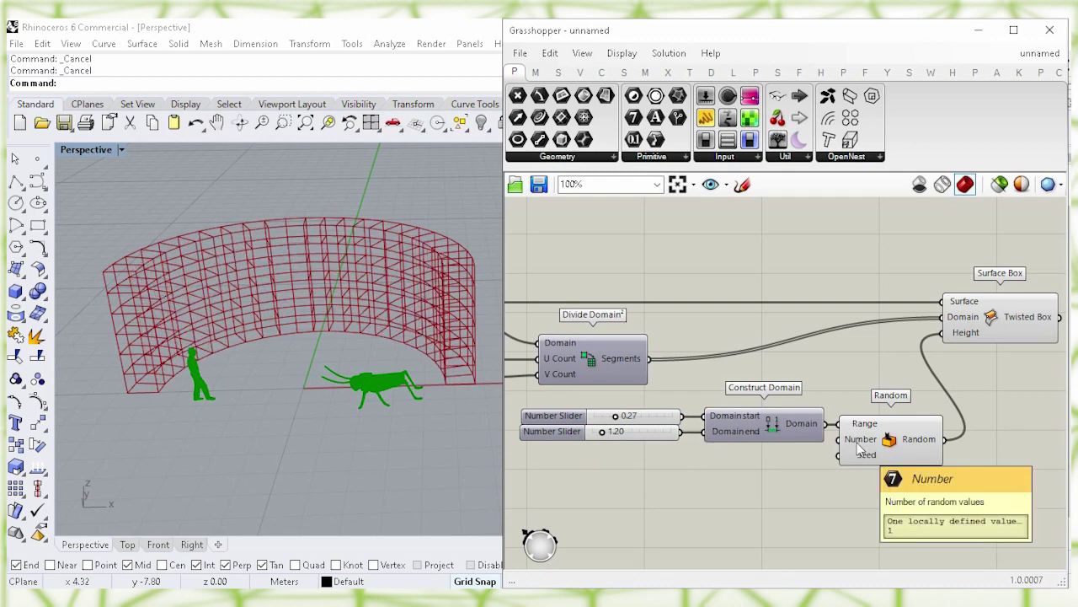
{"action": "left_click_drag", "start_coordinate": [861, 451], "coordinate": [880, 452]}
{"action": "left_click", "coordinate": [758, 477]}
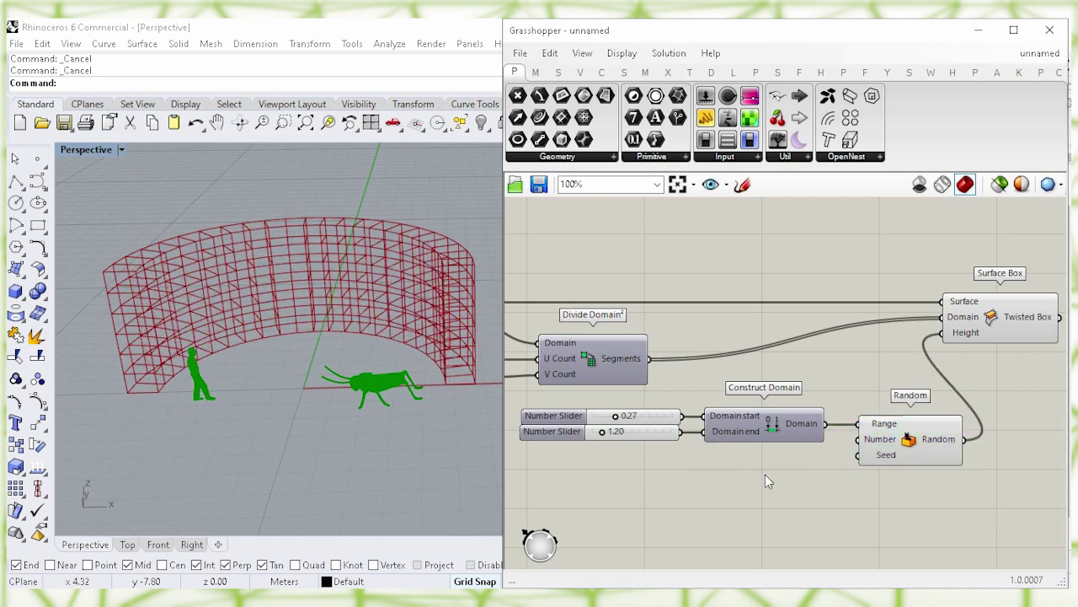
{"action": "double_click", "coordinate": [747, 504]}
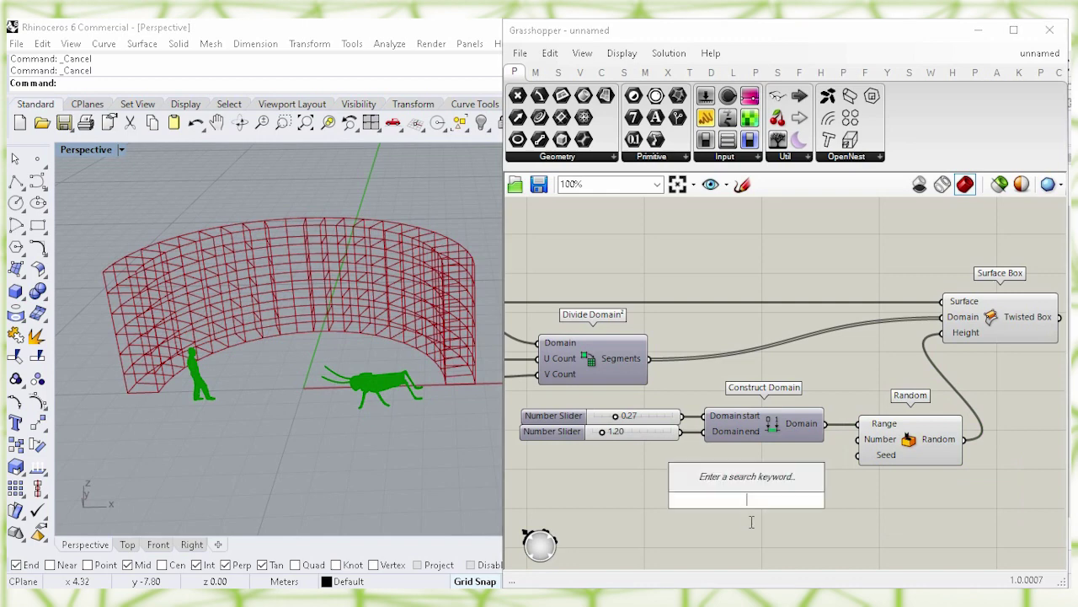
{"action": "type", "text": "list l"}
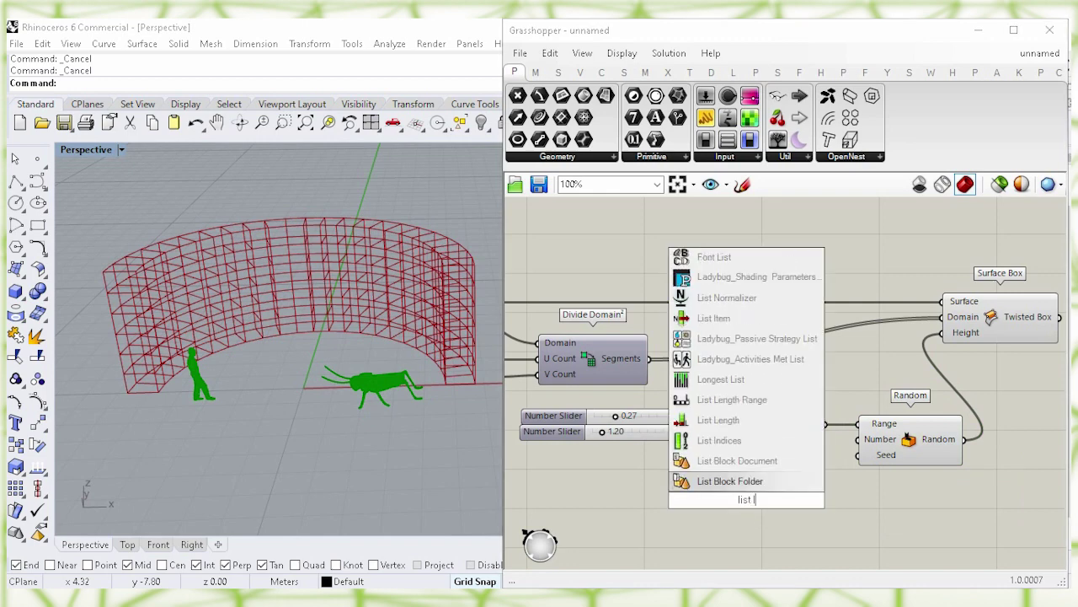
{"action": "type", "text": "e"}
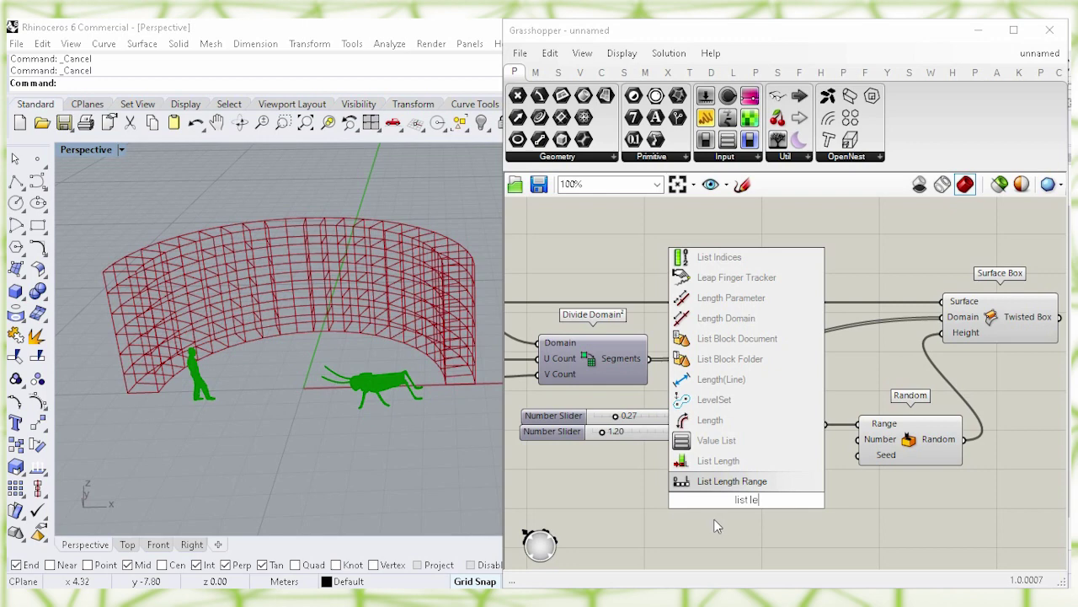
{"action": "left_click", "coordinate": [694, 462]}
{"action": "left_click_drag", "start_coordinate": [748, 503], "coordinate": [761, 490]}
{"action": "left_click", "coordinate": [608, 369]}
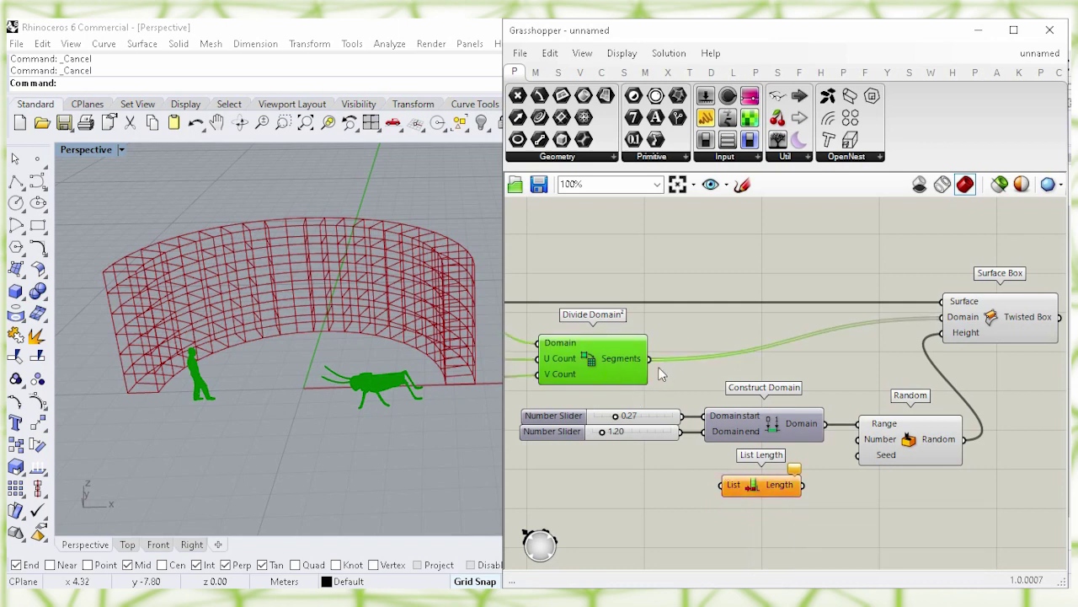
{"action": "left_click_drag", "start_coordinate": [650, 361], "coordinate": [759, 481]}
{"action": "left_click", "coordinate": [832, 510]}
Shift the Random component slightly along the canvas and wire the List Length output into its Number input.
{"action": "left_click_drag", "start_coordinate": [891, 464], "coordinate": [899, 463]}
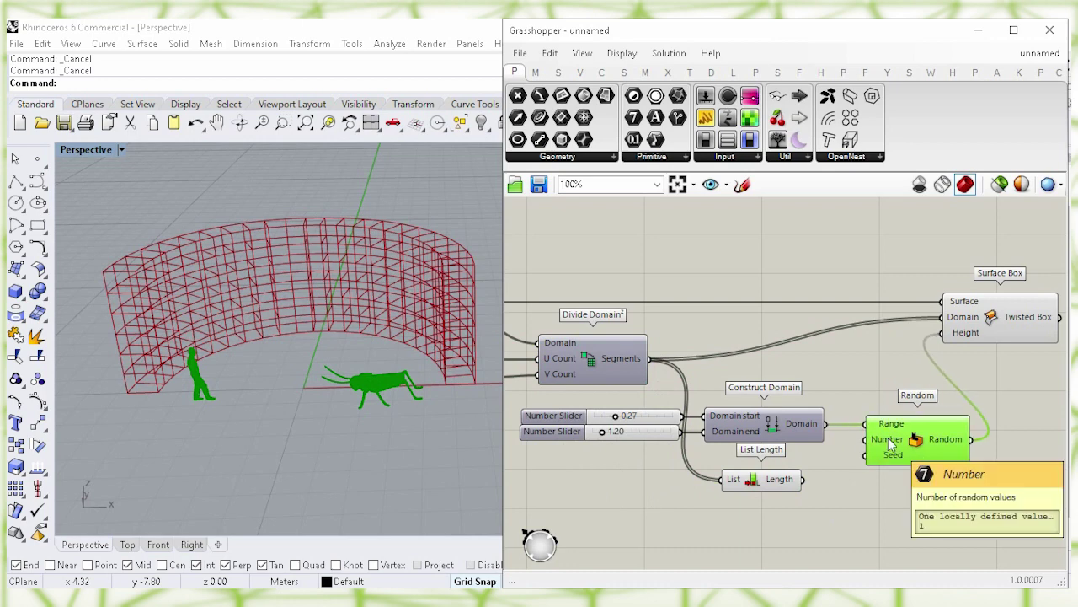
{"action": "left_click", "coordinate": [770, 482]}
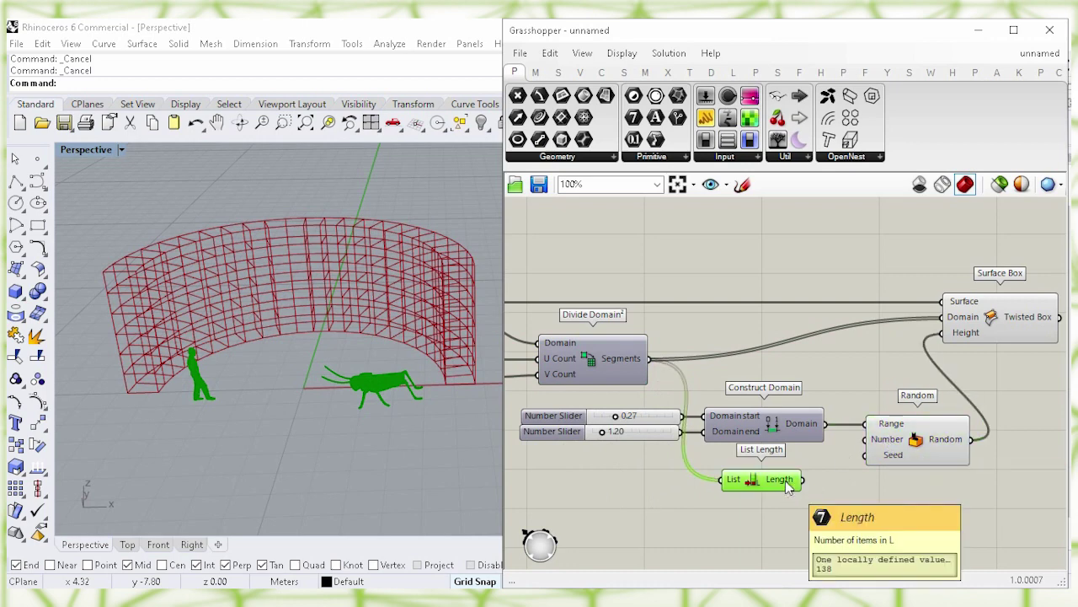
{"action": "left_click_drag", "start_coordinate": [802, 479], "coordinate": [866, 439]}
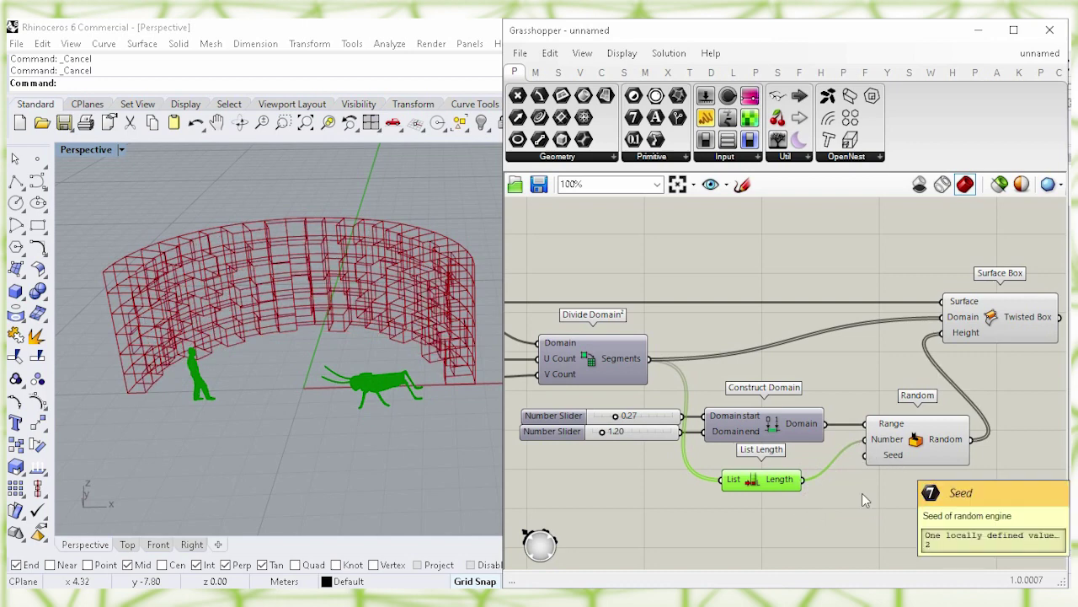
Create a number slider set to 4 and wire it to the Seed input of Random.
{"action": "left_click", "coordinate": [792, 522]}
{"action": "double_click", "coordinate": [764, 529]}
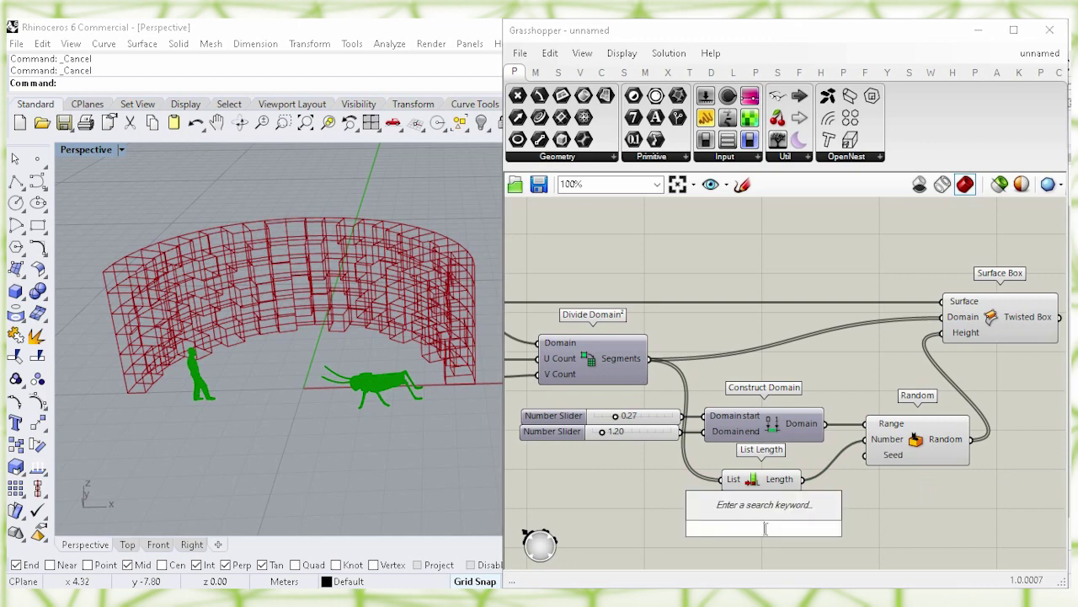
{"action": "type", "text": "Number Slider"}
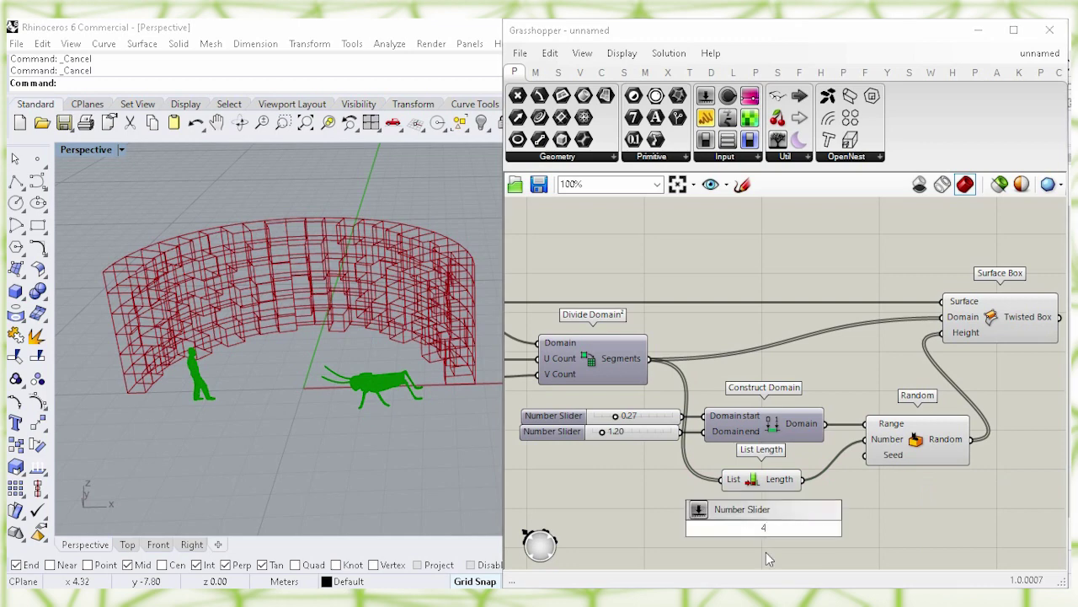
{"action": "key", "text": "Return"}
{"action": "left_click_drag", "start_coordinate": [764, 526], "coordinate": [744, 500]}
{"action": "left_click", "coordinate": [828, 510]}
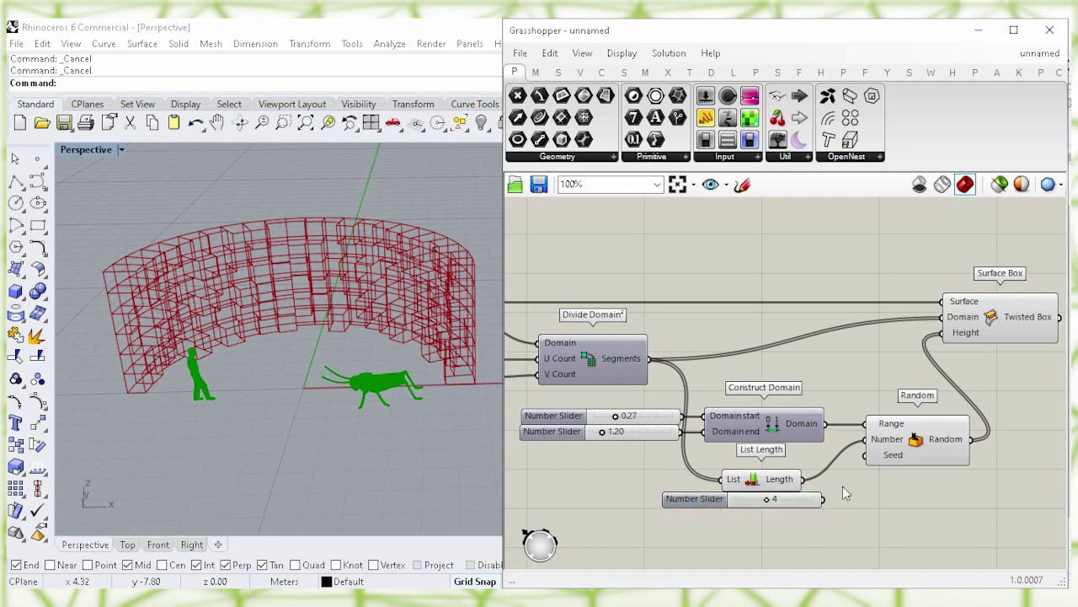
{"action": "left_click_drag", "start_coordinate": [874, 471], "coordinate": [873, 474]}
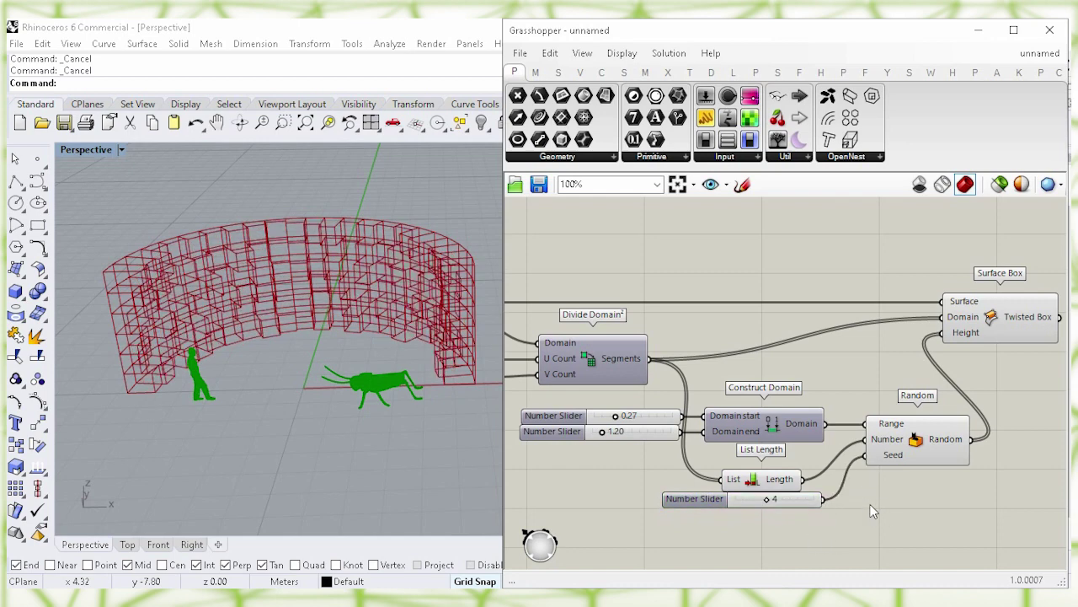
{"action": "left_click", "coordinate": [991, 329]}
{"action": "left_click", "coordinate": [1000, 384]}
{"action": "right_click_drag", "start_coordinate": [1000, 384], "coordinate": [575, 421]}
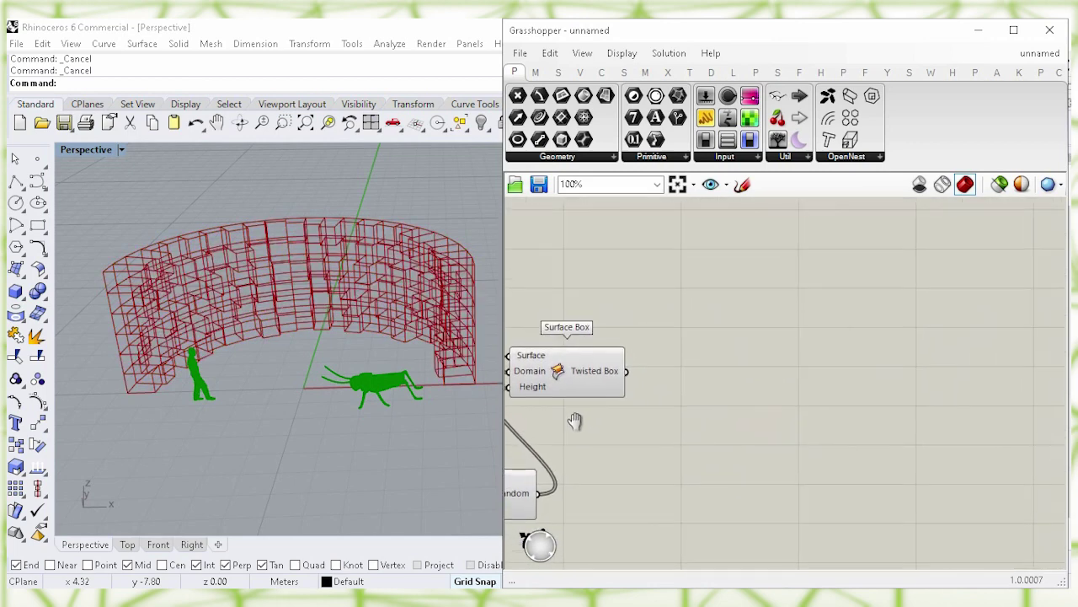
Add a Box Morph component beside Surface Box and wire the Twisted Box output into its Target input.
{"action": "double_click", "coordinate": [776, 350]}
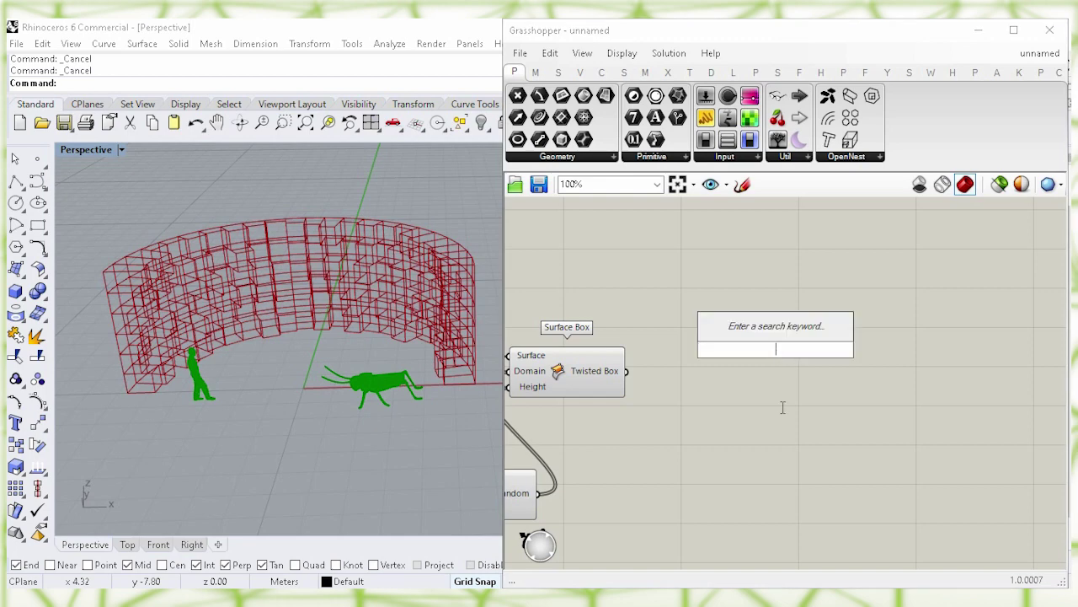
{"action": "type", "text": "box mo"}
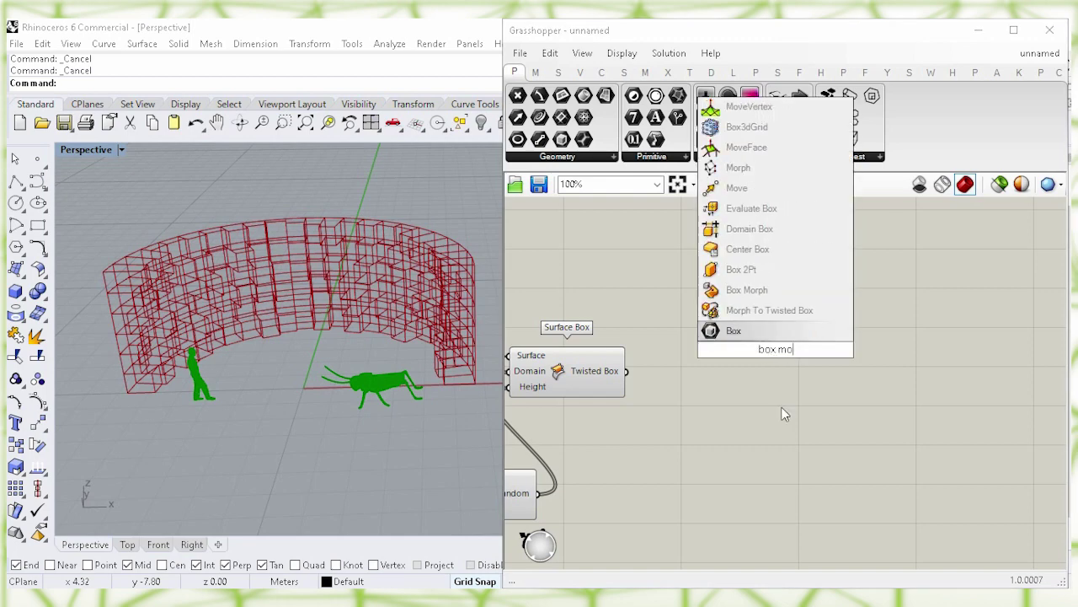
{"action": "type", "text": "rph"}
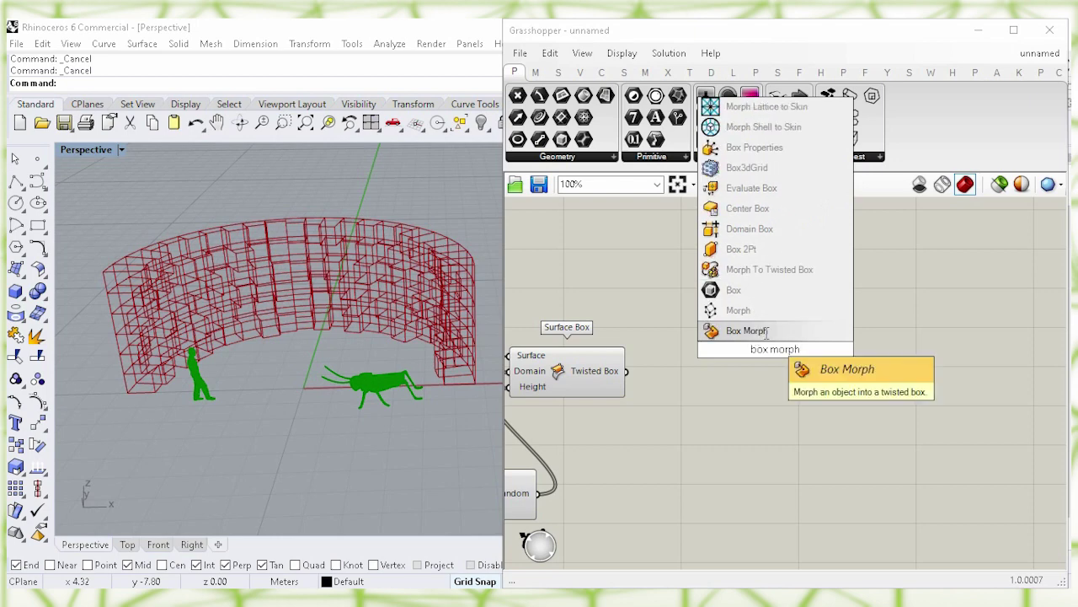
{"action": "left_click", "coordinate": [759, 332]}
{"action": "left_click_drag", "start_coordinate": [779, 356], "coordinate": [807, 306]}
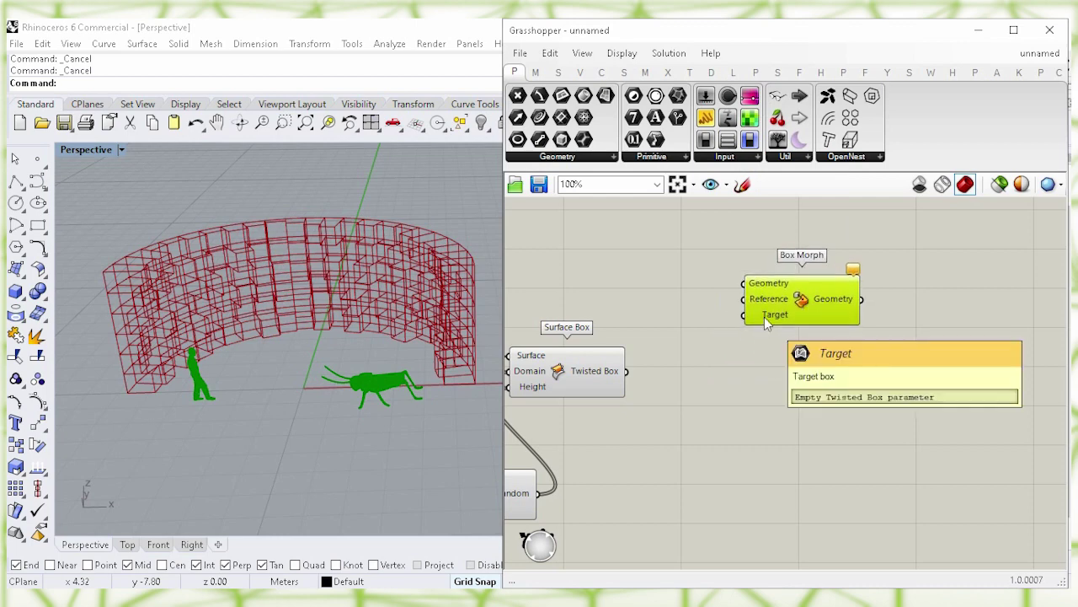
{"action": "left_click", "coordinate": [578, 374]}
{"action": "left_click_drag", "start_coordinate": [628, 372], "coordinate": [752, 280]}
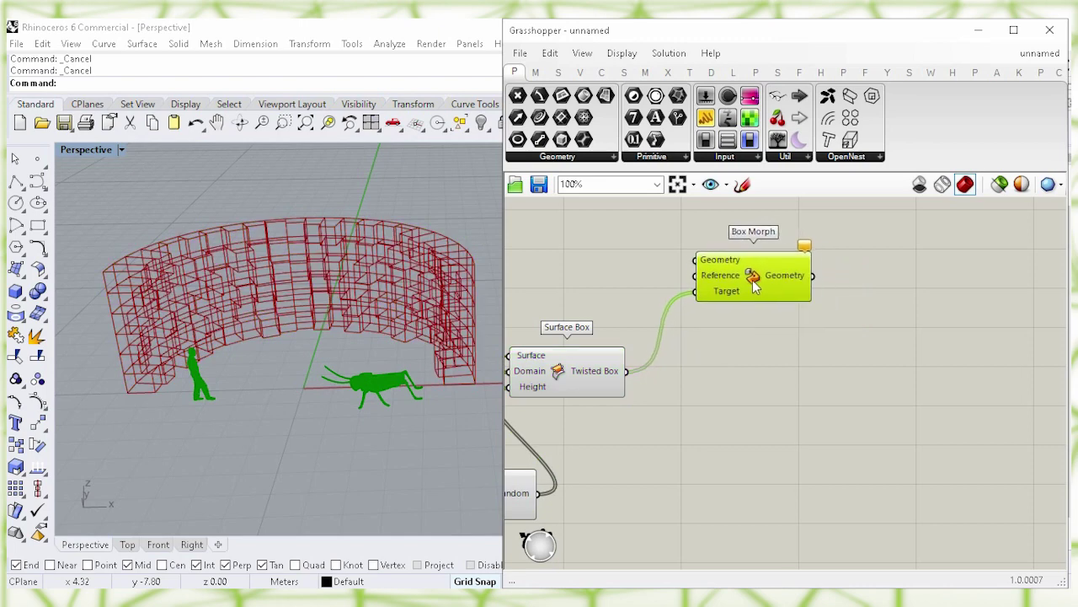
Turn off the viewport preview of the Surface Box component.
{"action": "right_click_drag", "start_coordinate": [721, 316], "coordinate": [876, 358]}
{"action": "left_click", "coordinate": [726, 414]}
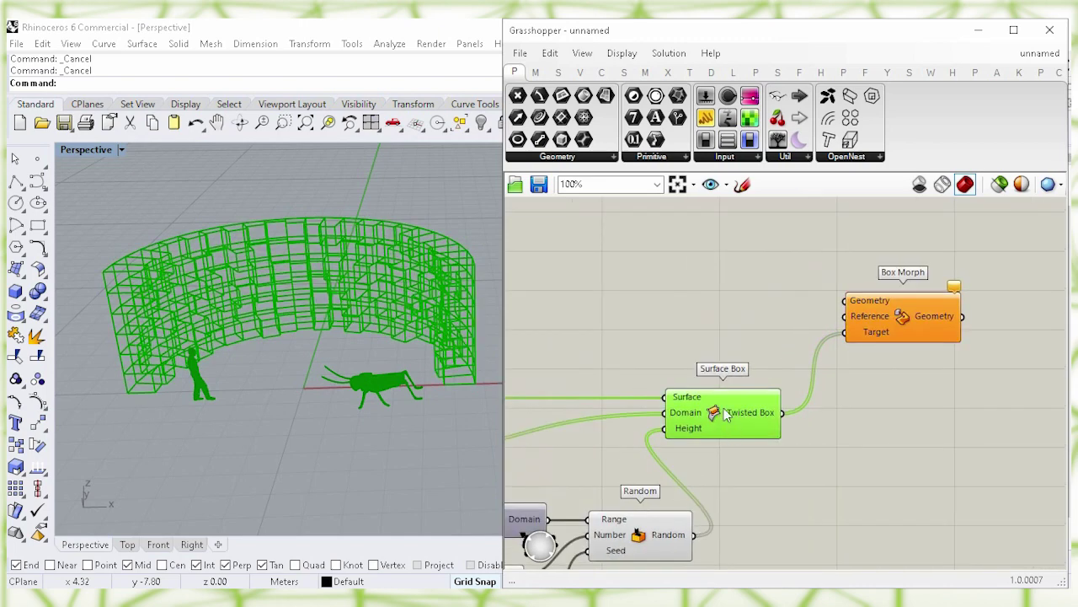
{"action": "right_click", "coordinate": [713, 415]}
{"action": "left_click", "coordinate": [883, 438]}
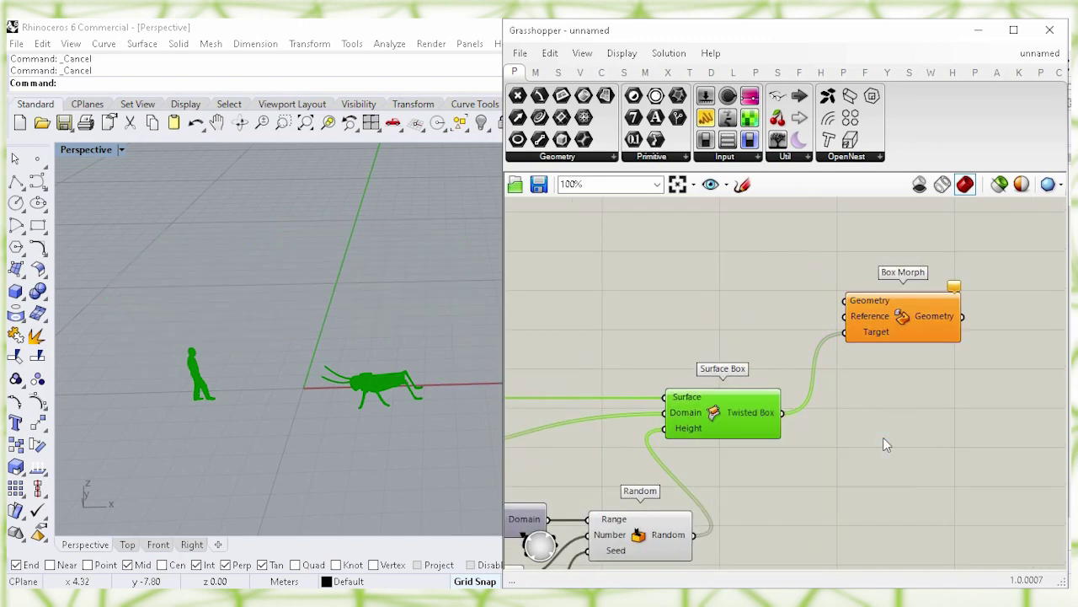
{"action": "left_click", "coordinate": [764, 290]}
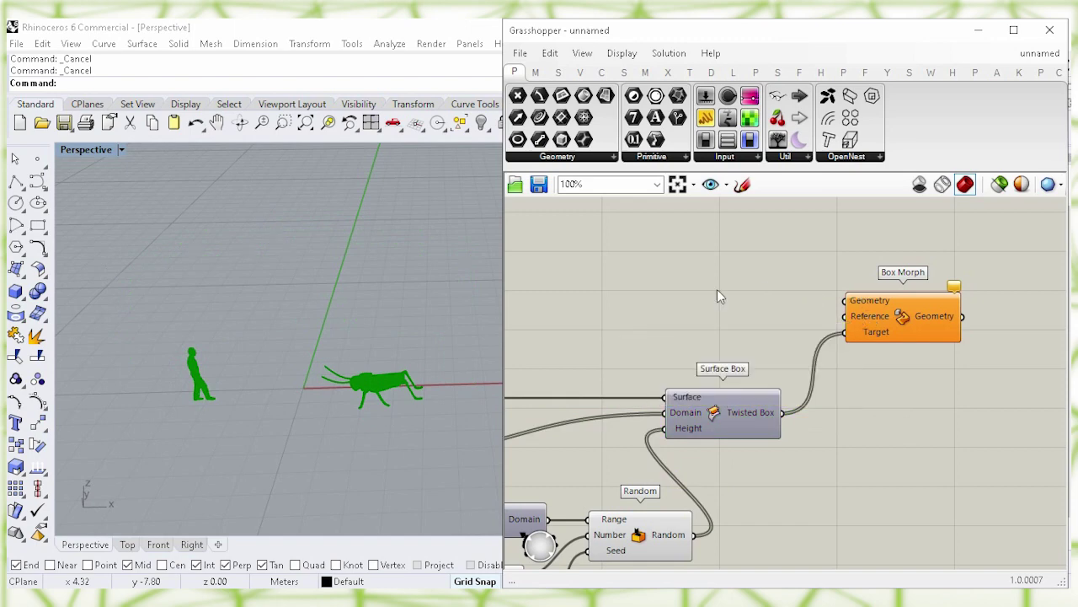
Add a Mesh Box component above Surface Box.
{"action": "right_click_drag", "start_coordinate": [652, 288], "coordinate": [735, 313]}
{"action": "double_click", "coordinate": [728, 315]}
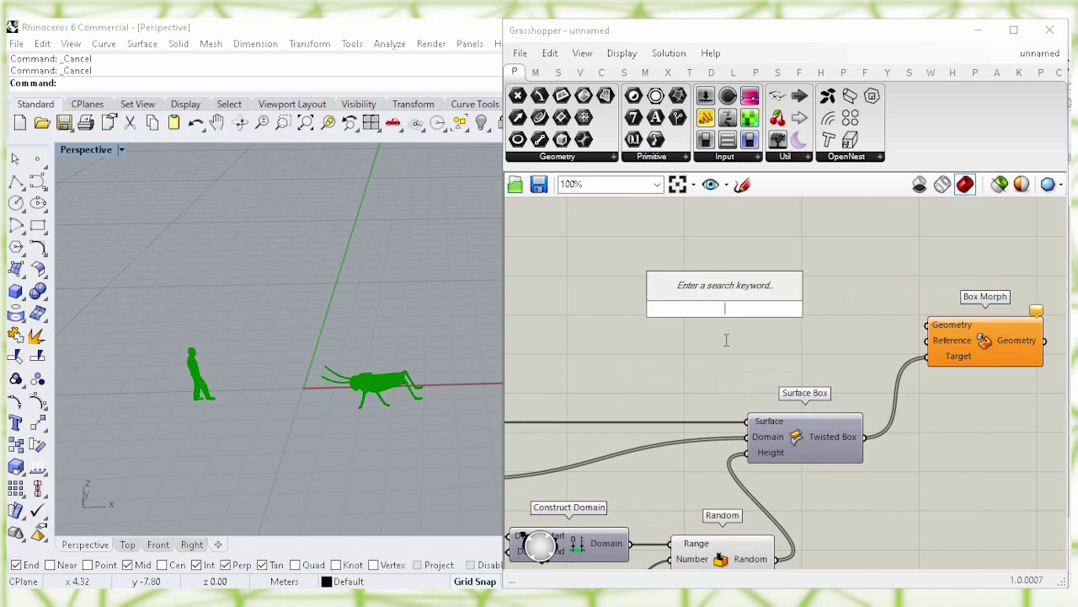
{"action": "type", "text": "mesh"}
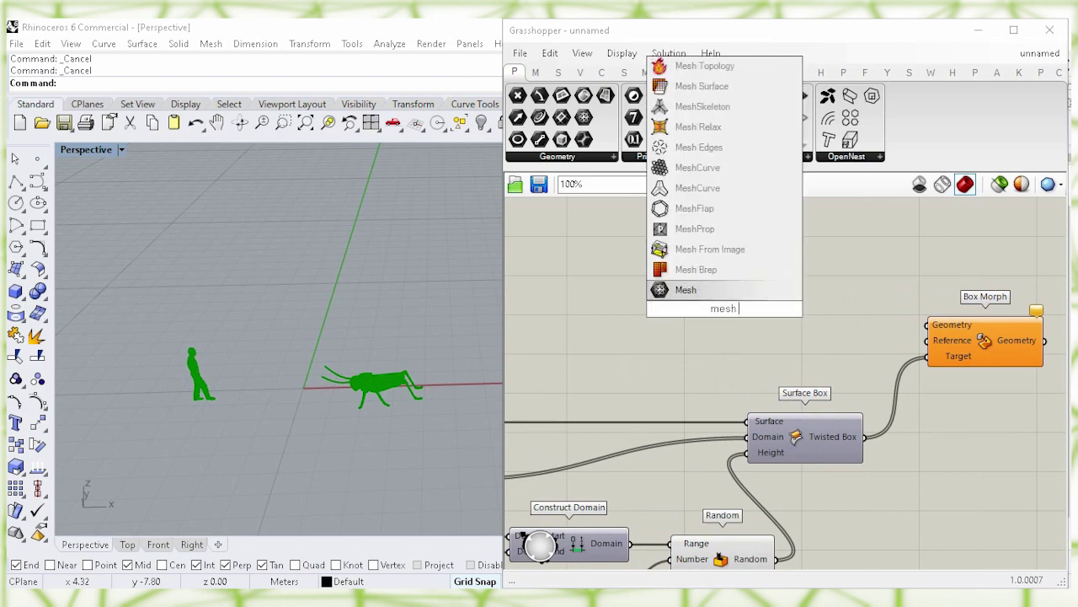
{"action": "type", "text": " b"}
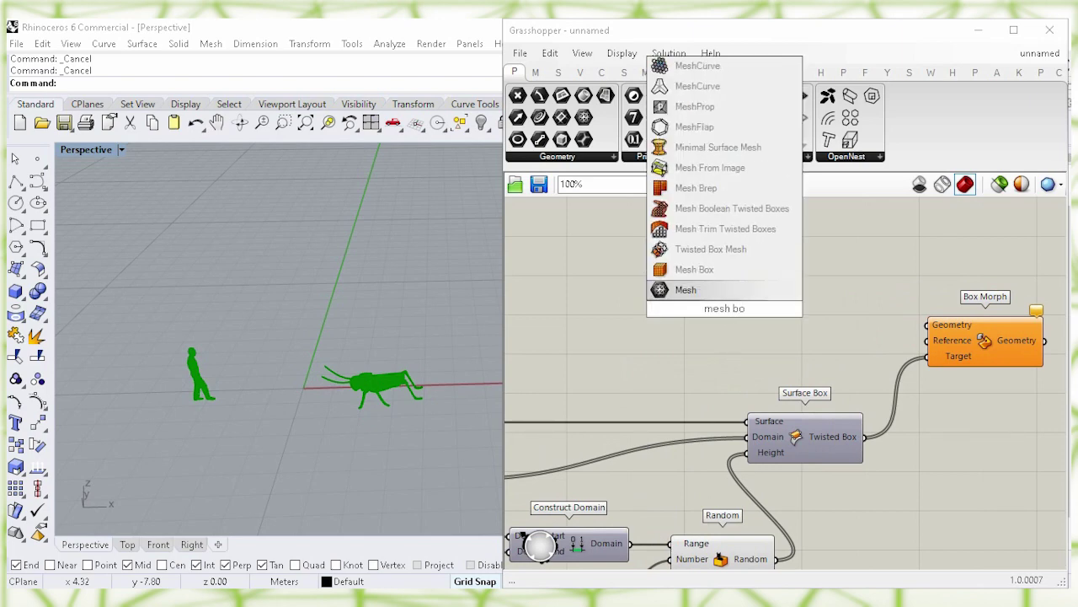
{"action": "left_click", "coordinate": [672, 274]}
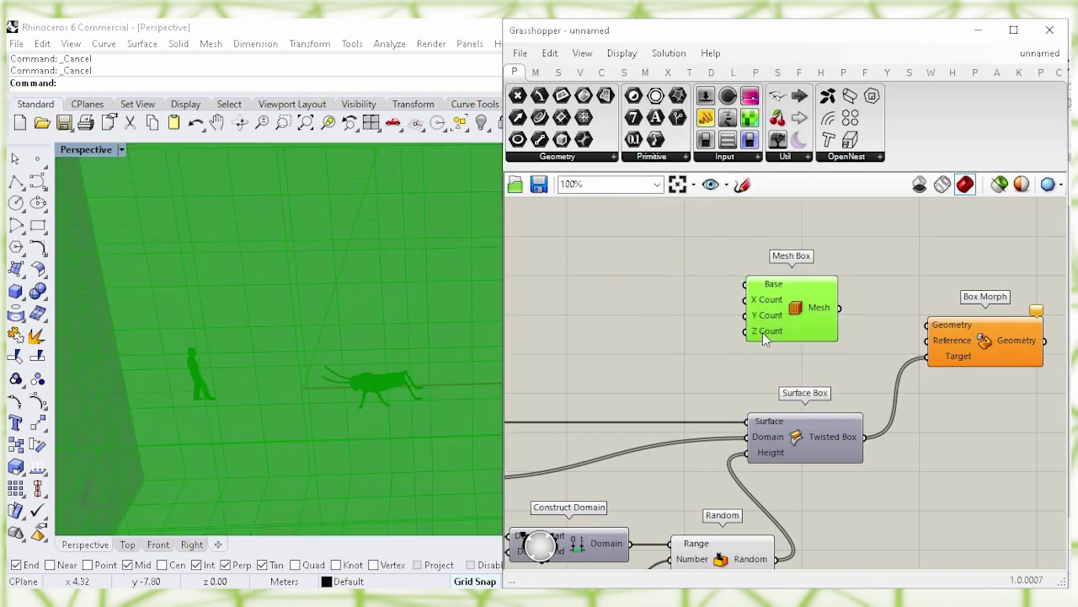
{"action": "left_click", "coordinate": [682, 323]}
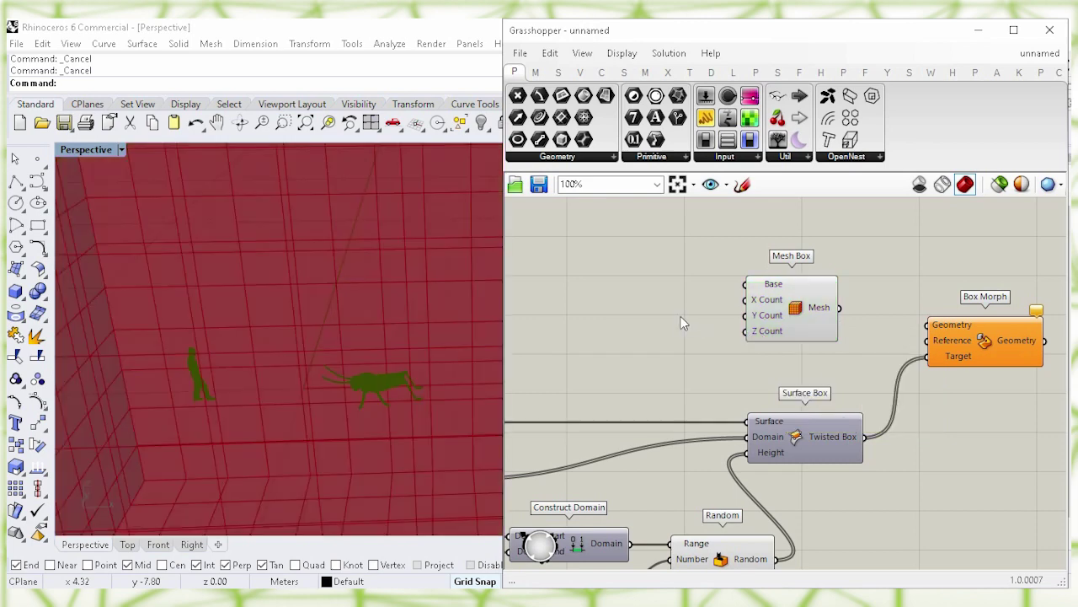
Create a panel containing 1 and wire it to the X, Y and Z Count inputs of Mesh Box.
{"action": "double_click", "coordinate": [683, 322]}
{"action": "type", "text": "1"}
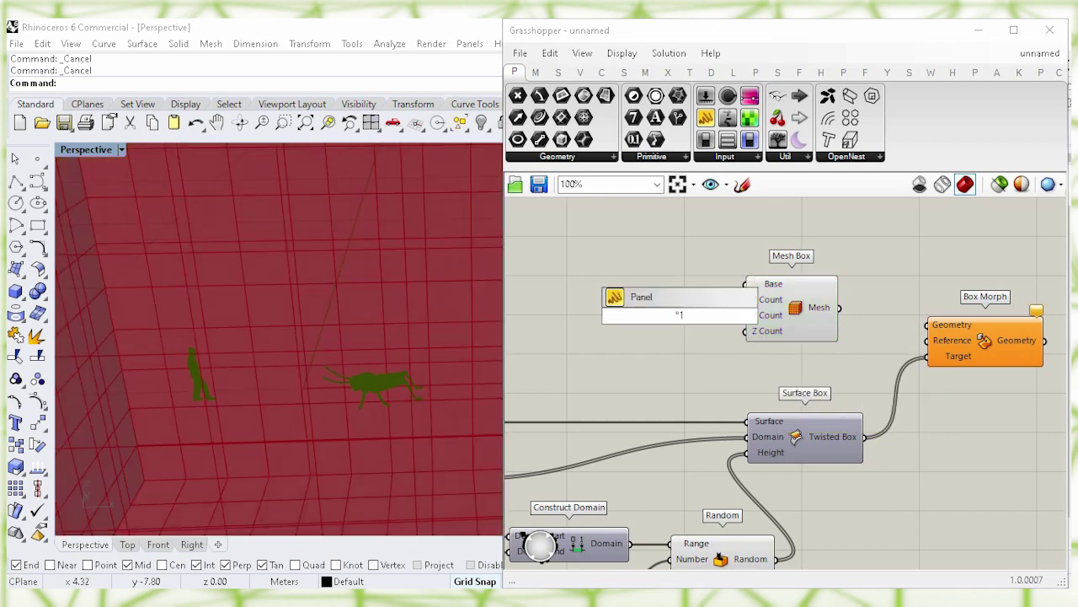
{"action": "key", "text": "Return"}
{"action": "left_click_drag", "start_coordinate": [694, 316], "coordinate": [723, 324]}
{"action": "left_click", "coordinate": [797, 330]}
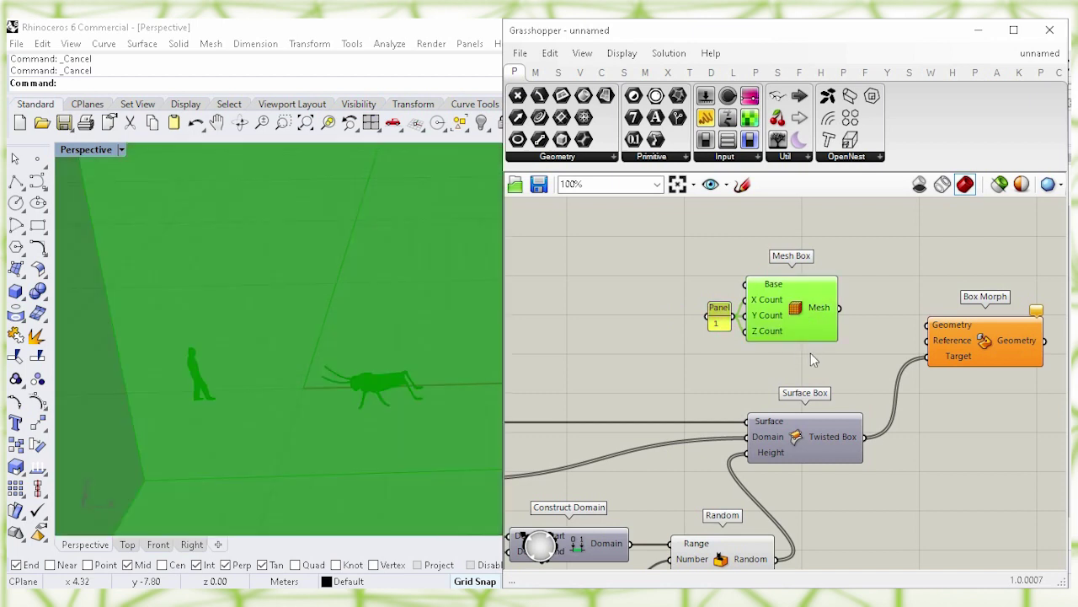
{"action": "left_click", "coordinate": [829, 368]}
Add a Bounding Box component above Box Morph and wire the Mesh Box output into its Content input.
{"action": "right_click_drag", "start_coordinate": [872, 282], "coordinate": [691, 308]}
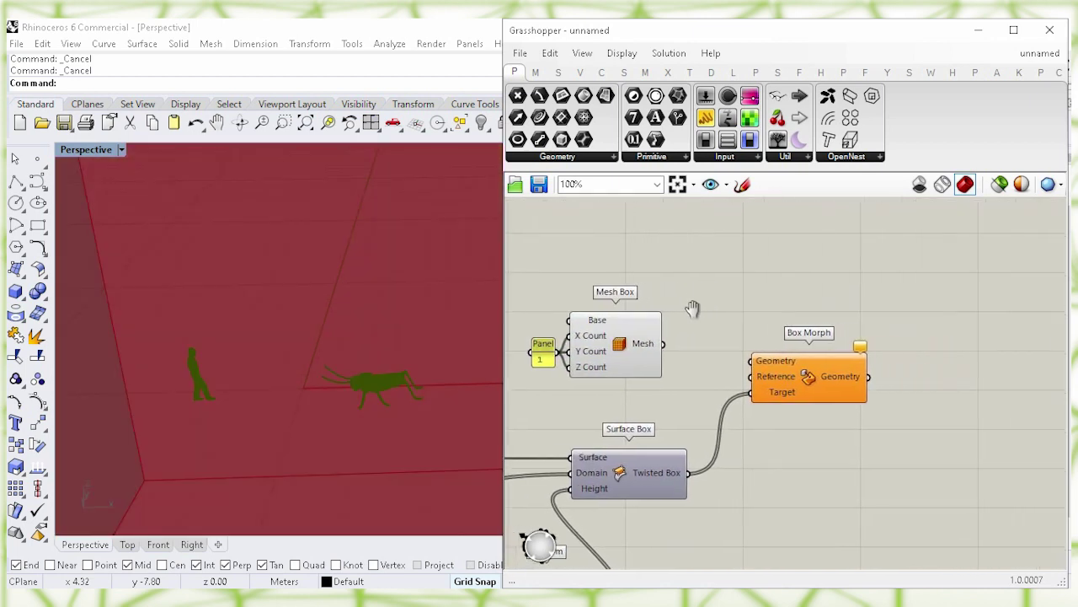
{"action": "double_click", "coordinate": [734, 267]}
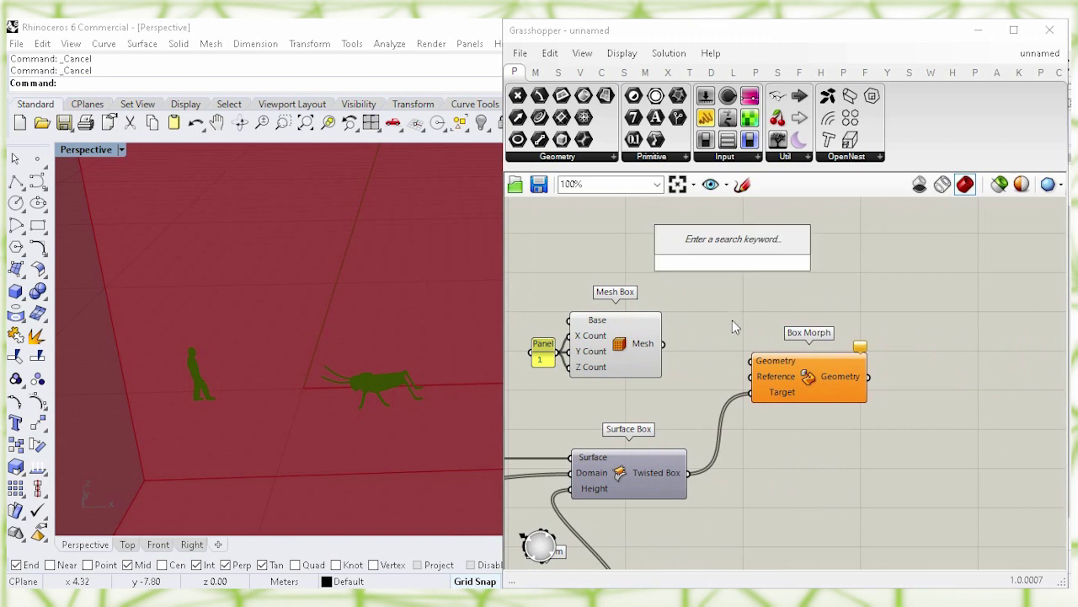
{"action": "type", "text": "boundi"}
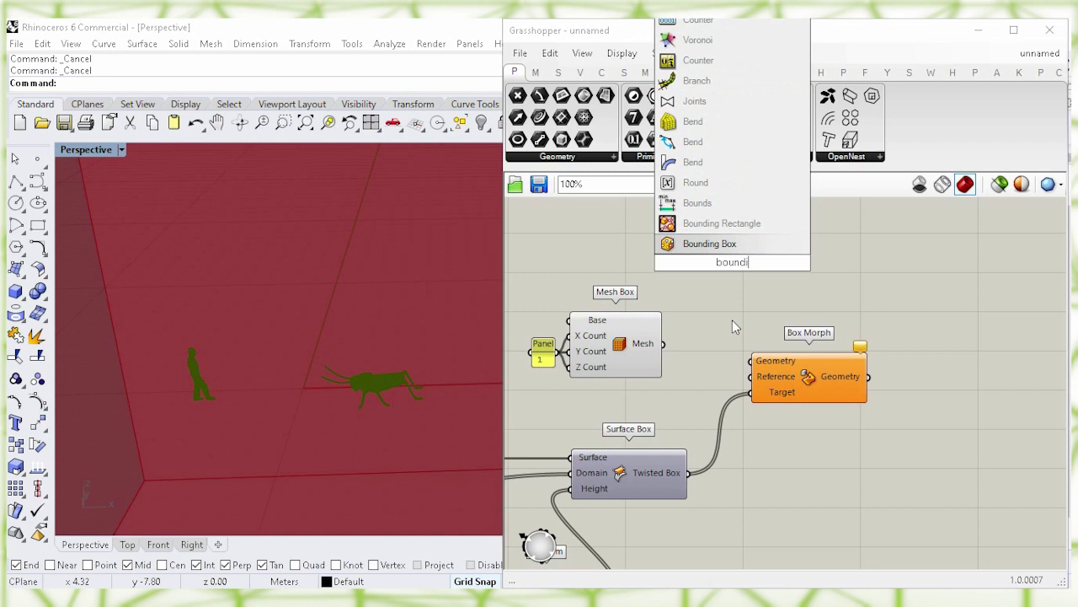
{"action": "left_click", "coordinate": [730, 244]}
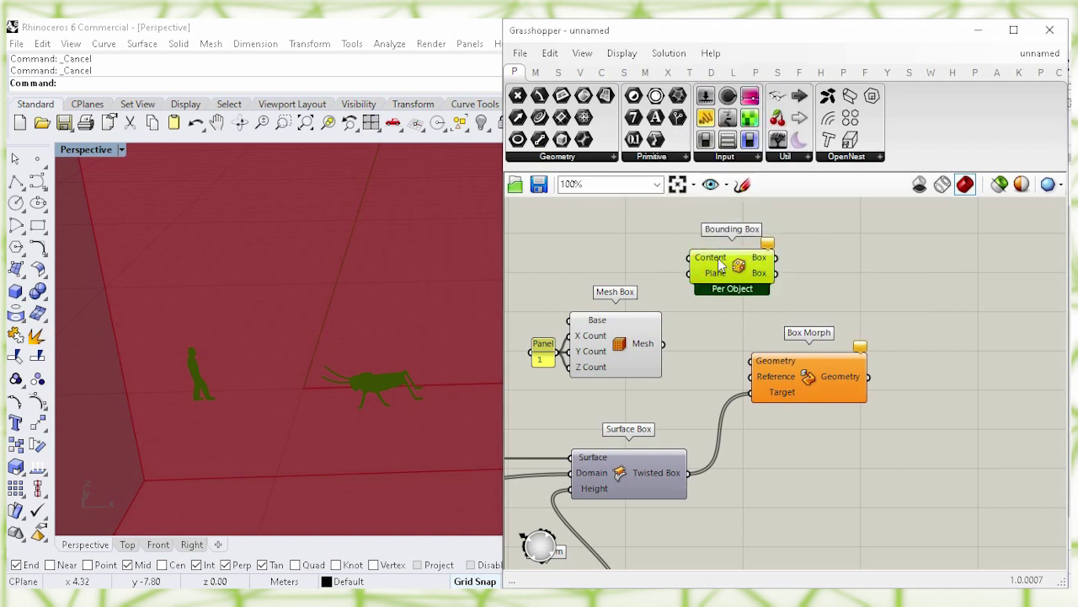
{"action": "left_click", "coordinate": [647, 354]}
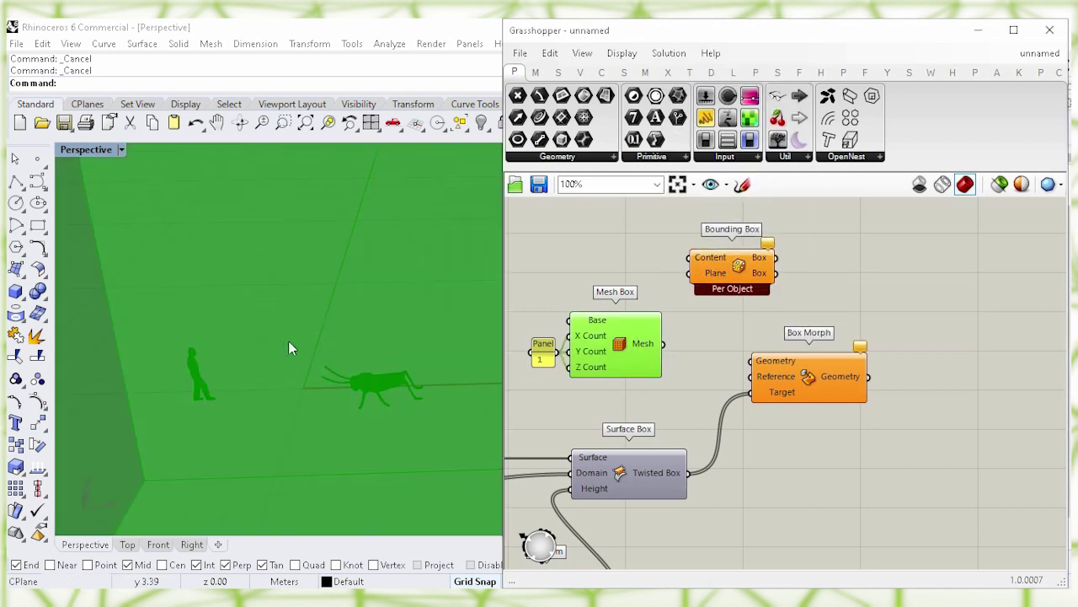
{"action": "scroll", "coordinate": [273, 329], "scroll_direction": "down", "scroll_amount": 6}
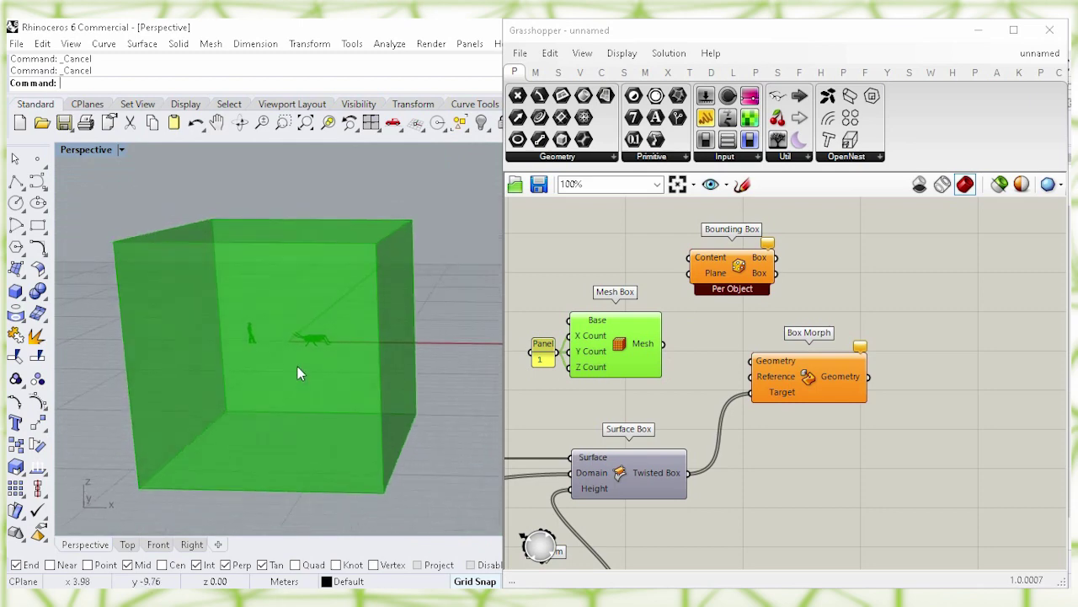
{"action": "left_click", "coordinate": [696, 340]}
{"action": "left_click_drag", "start_coordinate": [664, 343], "coordinate": [689, 257]}
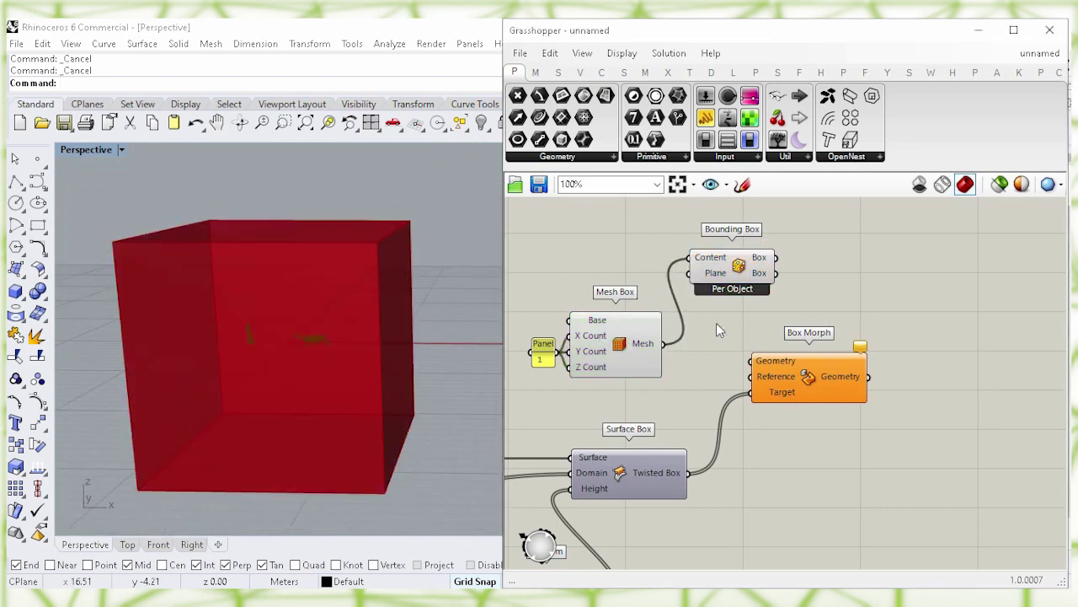
Hide the Bounding Box preview and wire its Box output into the Reference input of Box Morph.
{"action": "left_click", "coordinate": [754, 253]}
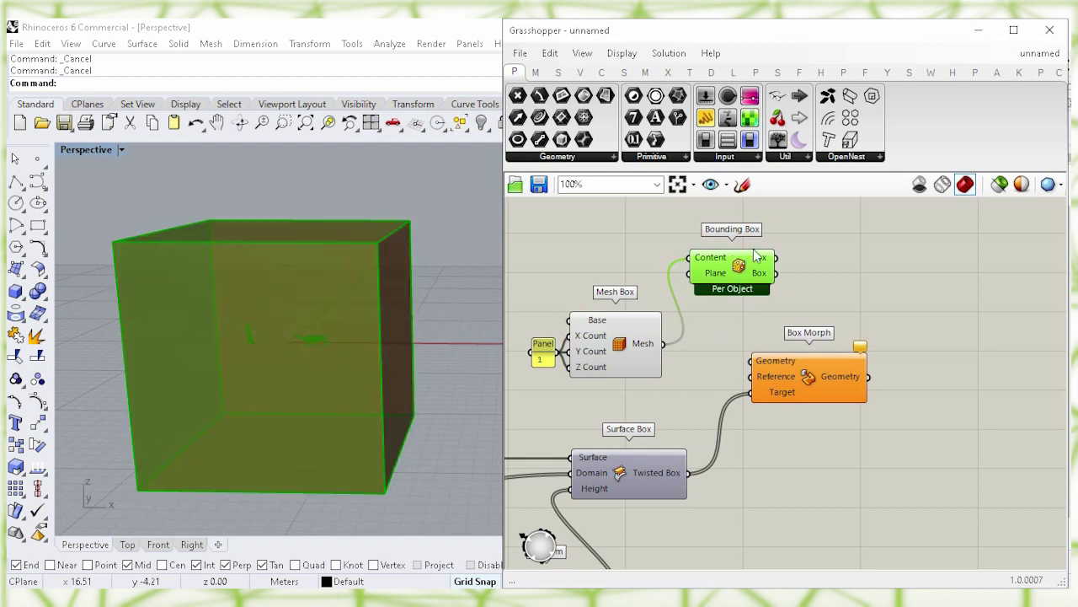
{"action": "mouse_move", "coordinate": [763, 264]}
{"action": "right_click", "coordinate": [740, 268]}
{"action": "left_click", "coordinate": [922, 297]}
{"action": "left_click_drag", "start_coordinate": [785, 378], "coordinate": [879, 377]}
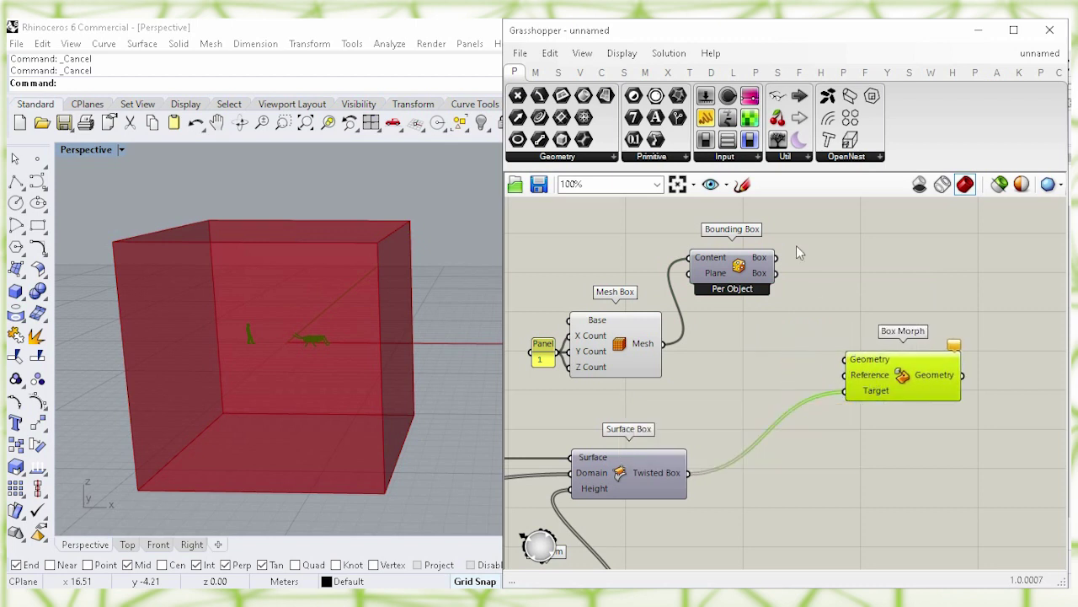
{"action": "left_click_drag", "start_coordinate": [776, 258], "coordinate": [909, 389]}
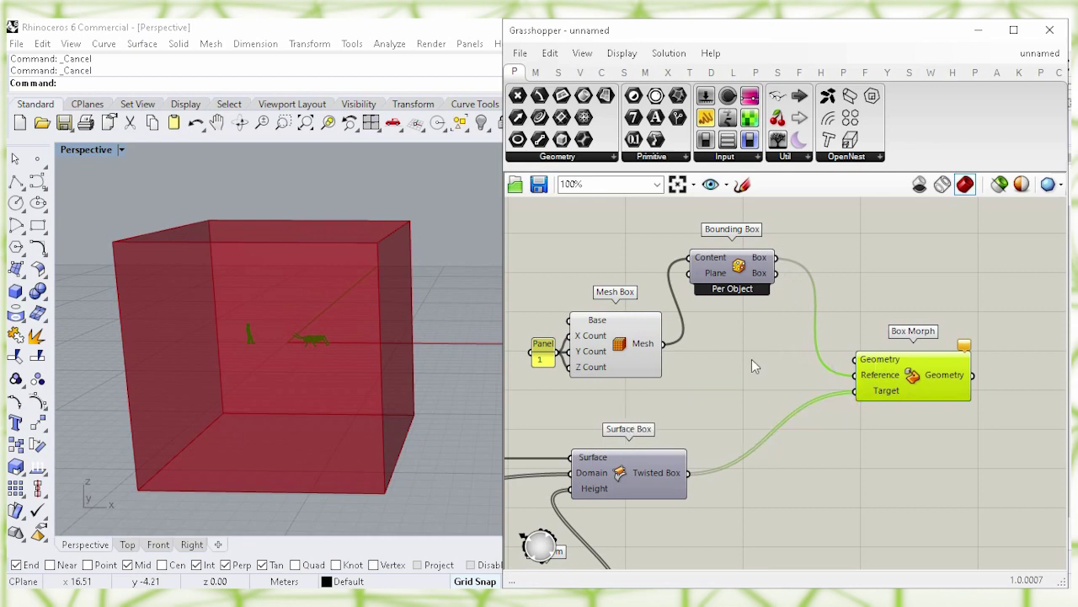
Hide the Mesh Box preview and wire its Mesh output into the Geometry input of Box Morph.
{"action": "left_click", "coordinate": [654, 369]}
{"action": "right_click", "coordinate": [620, 343]}
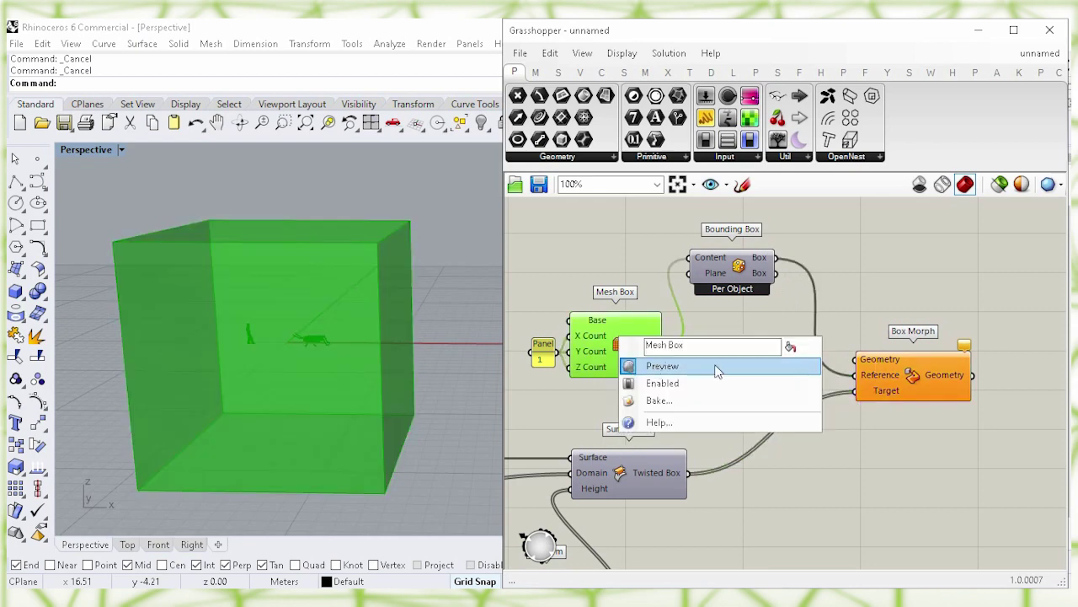
{"action": "left_click", "coordinate": [788, 366]}
{"action": "left_click_drag", "start_coordinate": [718, 366], "coordinate": [903, 345]}
{"action": "left_click", "coordinate": [886, 402]}
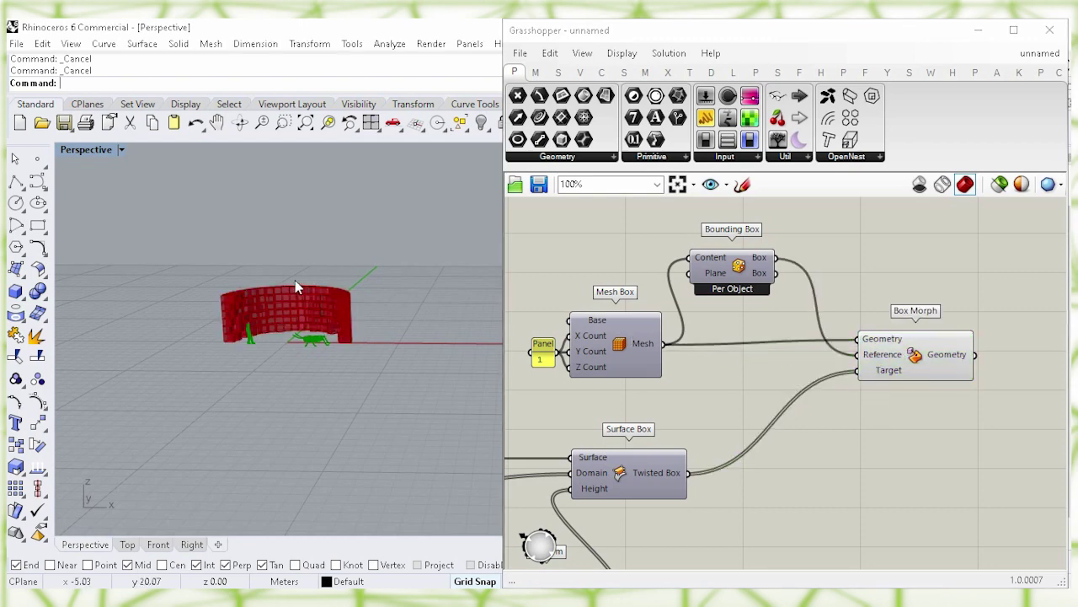
Try a different Random seed, such as 3, to test other box depth patterns on the wall.
{"action": "scroll", "coordinate": [293, 261], "scroll_direction": "up", "scroll_amount": 5}
{"action": "right_click_drag", "start_coordinate": [293, 262], "coordinate": [310, 320]}
{"action": "left_click_drag", "start_coordinate": [903, 375], "coordinate": [910, 380]}
{"action": "left_click", "coordinate": [864, 432]}
{"action": "right_click_drag", "start_coordinate": [800, 460], "coordinate": [885, 368]}
{"action": "left_click", "coordinate": [731, 383]}
{"action": "right_click_drag", "start_coordinate": [724, 449], "coordinate": [886, 354]}
{"action": "left_click", "coordinate": [754, 438]}
{"action": "right_click_drag", "start_coordinate": [747, 475], "coordinate": [816, 448]}
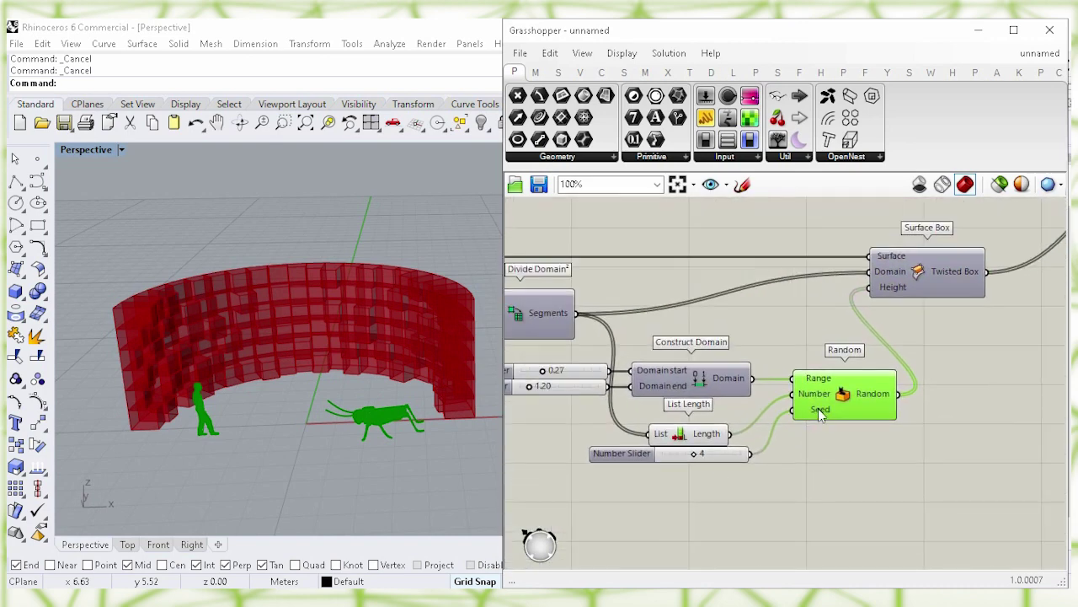
{"action": "mouse_move", "coordinate": [818, 410]}
{"action": "mouse_move", "coordinate": [696, 454]}
{"action": "left_mouse_down"}
{"action": "mouse_move", "coordinate": [666, 456]}
{"action": "mouse_move", "coordinate": [699, 457]}
{"action": "mouse_move", "coordinate": [689, 459]}
{"action": "left_mouse_up"}
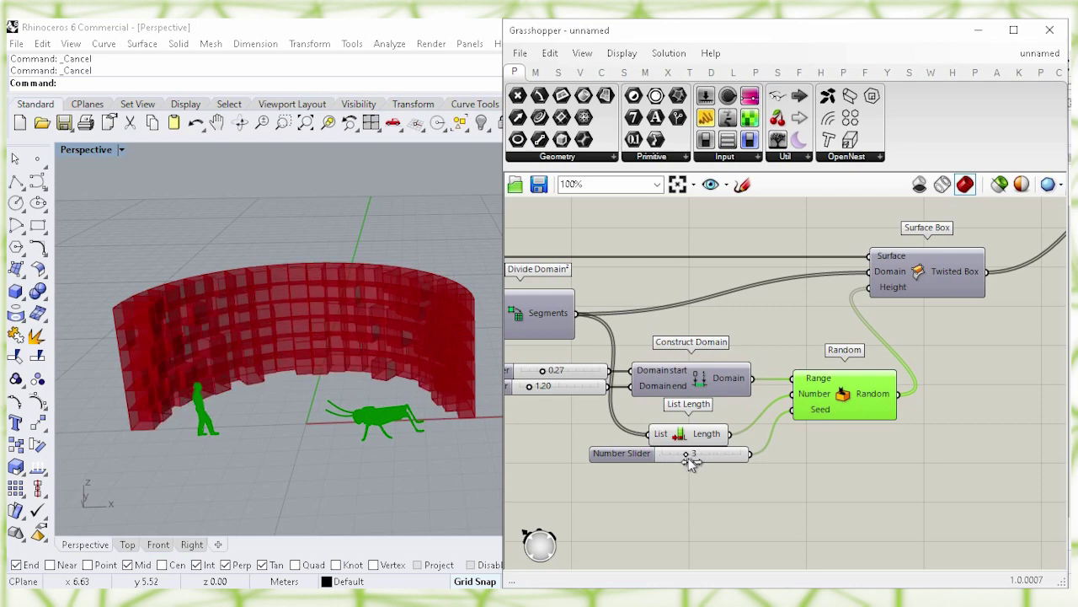
Try other Domain start and Domain end values on the Construct Domain sliders to test the box depth range.
{"action": "left_click", "coordinate": [778, 373]}
{"action": "right_click_drag", "start_coordinate": [753, 347], "coordinate": [850, 370]}
{"action": "mouse_move", "coordinate": [918, 404]}
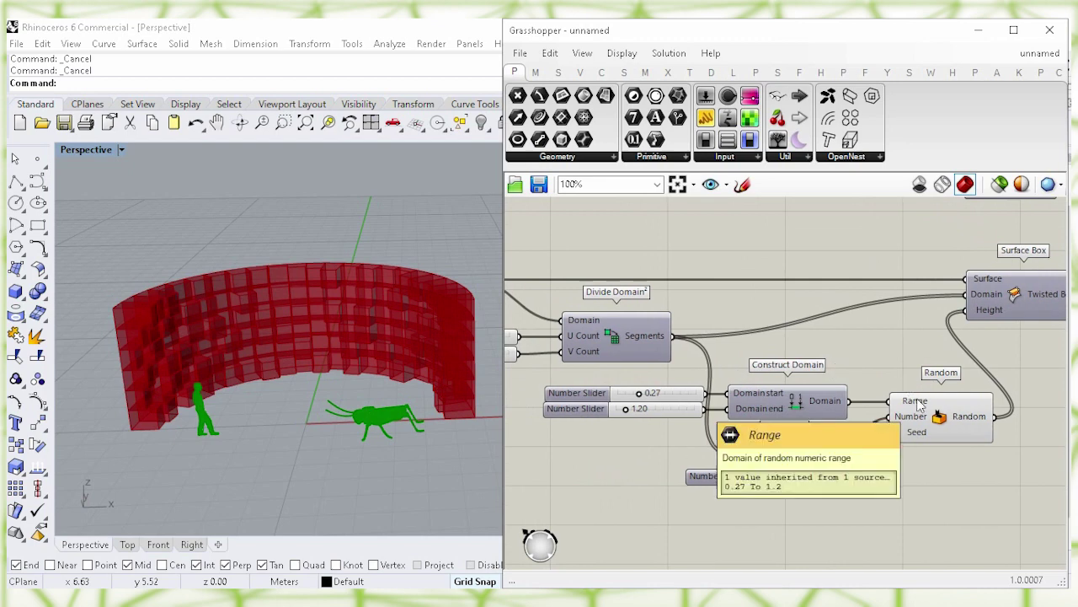
{"action": "left_click", "coordinate": [764, 403]}
{"action": "left_click_drag", "start_coordinate": [640, 394], "coordinate": [630, 419]}
{"action": "left_click", "coordinate": [643, 407]}
{"action": "left_click", "coordinate": [662, 439]}
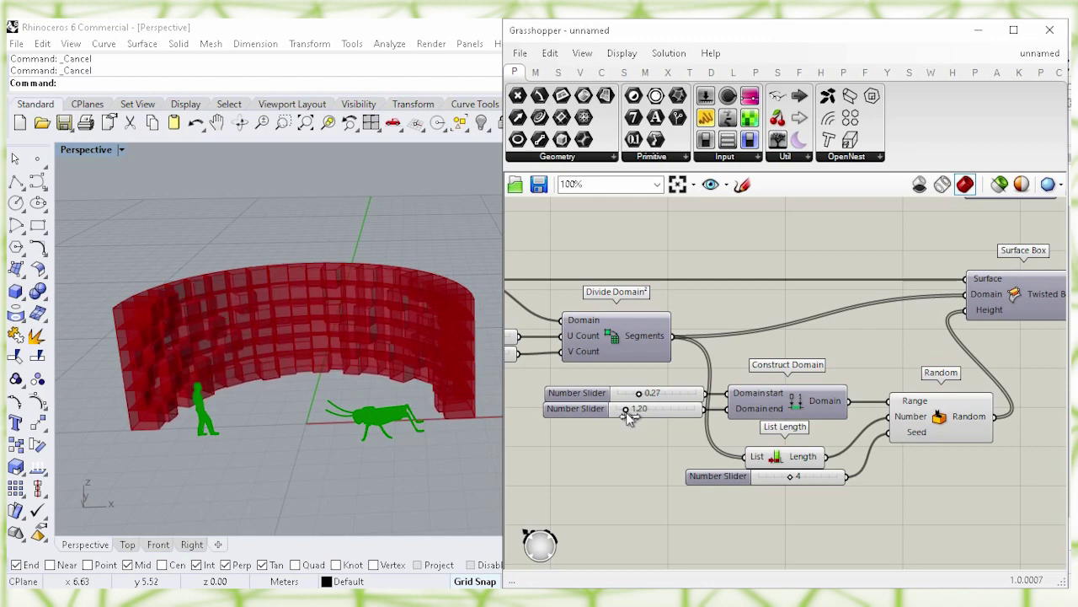
Try other U Count and V Count values on the Divide Domain² sliders to test the wall's grid density.
{"action": "left_click", "coordinate": [599, 361]}
{"action": "left_click", "coordinate": [573, 461]}
{"action": "right_click_drag", "start_coordinate": [573, 461], "coordinate": [726, 455]}
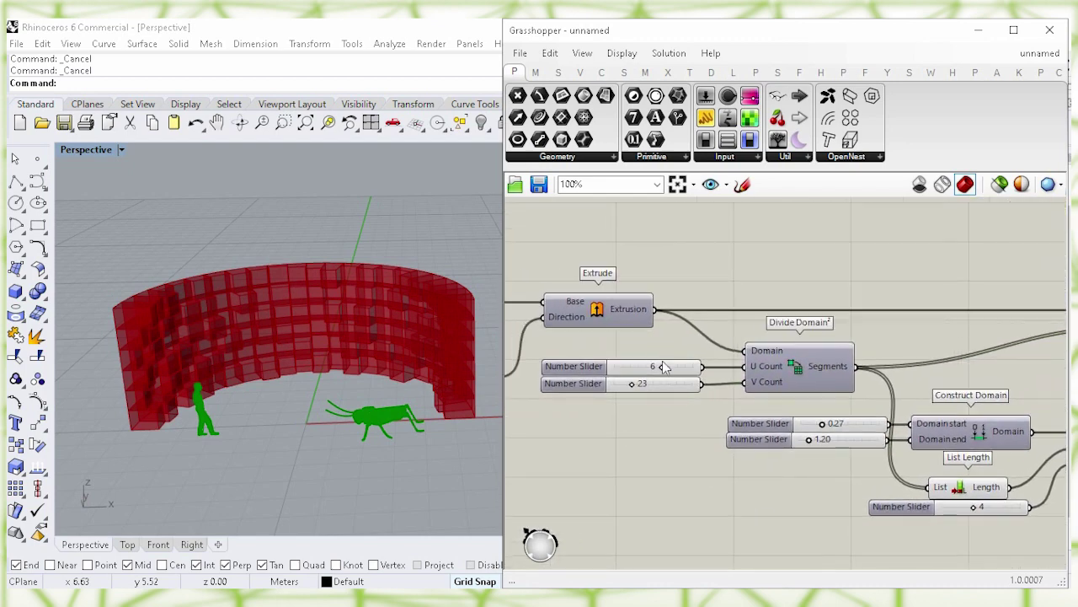
{"action": "left_click_drag", "start_coordinate": [661, 374], "coordinate": [634, 389]}
{"action": "left_click", "coordinate": [647, 389]}
{"action": "left_click", "coordinate": [657, 426]}
Set the Unit Z factor slider to 4.3 to change the wall's extrusion height.
{"action": "right_click_drag", "start_coordinate": [637, 245], "coordinate": [881, 256]}
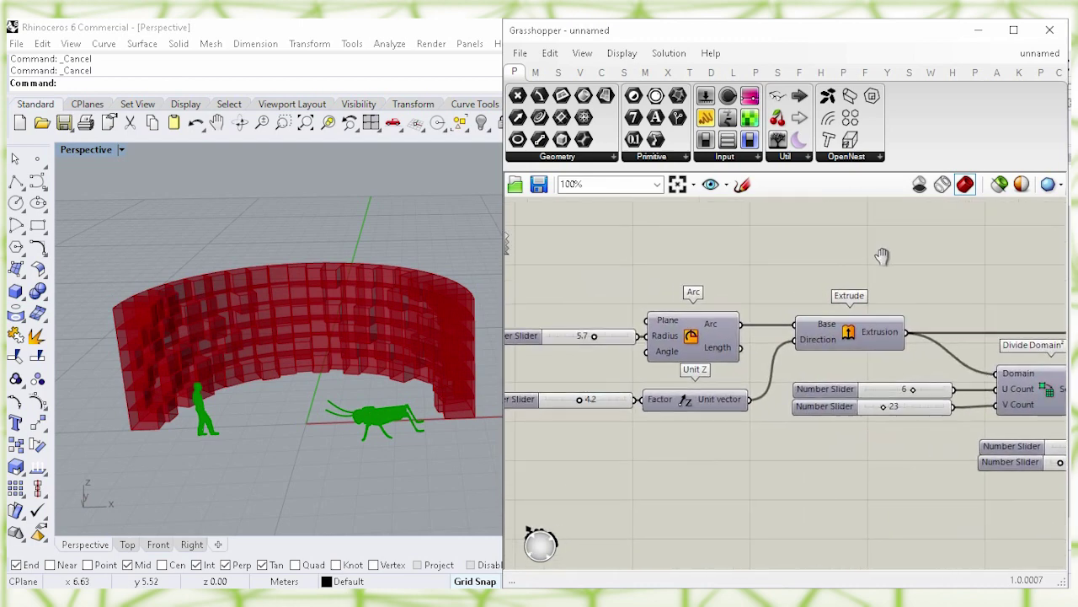
{"action": "left_click", "coordinate": [805, 347]}
{"action": "left_click", "coordinate": [659, 452]}
{"action": "right_click_drag", "start_coordinate": [625, 447], "coordinate": [672, 451]}
{"action": "right_click_drag", "start_coordinate": [621, 414], "coordinate": [684, 420]}
{"action": "mouse_move", "coordinate": [688, 411]}
{"action": "left_mouse_down"}
{"action": "mouse_move", "coordinate": [671, 415]}
{"action": "mouse_move", "coordinate": [689, 417]}
{"action": "left_mouse_up"}
Set the Arc radius slider to 5.8.
{"action": "left_click", "coordinate": [779, 361]}
{"action": "left_click_drag", "start_coordinate": [703, 352], "coordinate": [707, 350]}
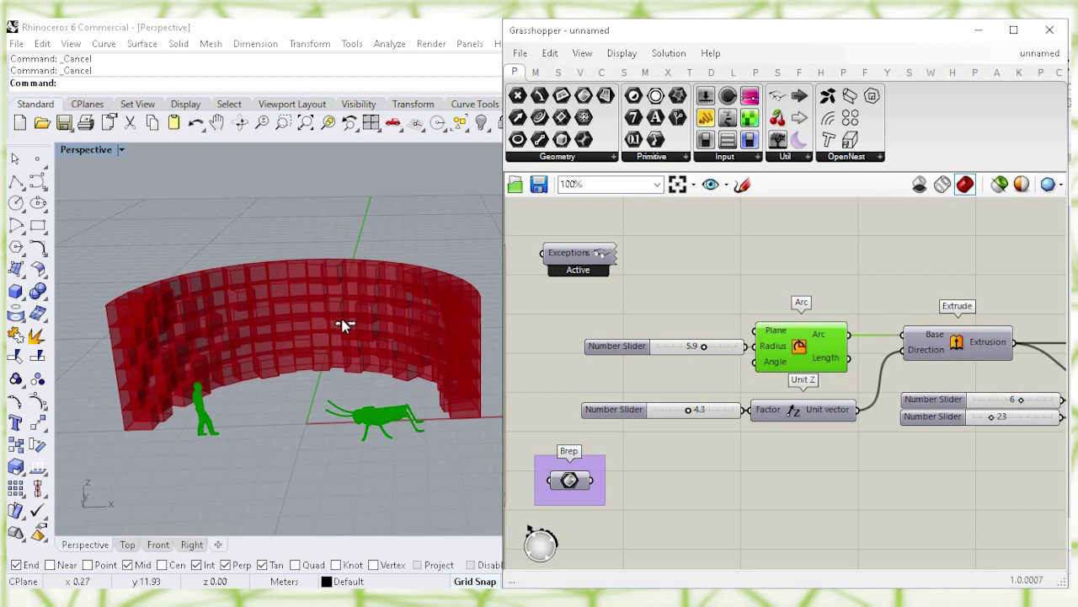
{"action": "left_click", "coordinate": [343, 332]}
{"action": "scroll", "coordinate": [343, 333], "scroll_direction": "down", "scroll_amount": 1}
{"action": "left_click_drag", "start_coordinate": [704, 347], "coordinate": [705, 354]}
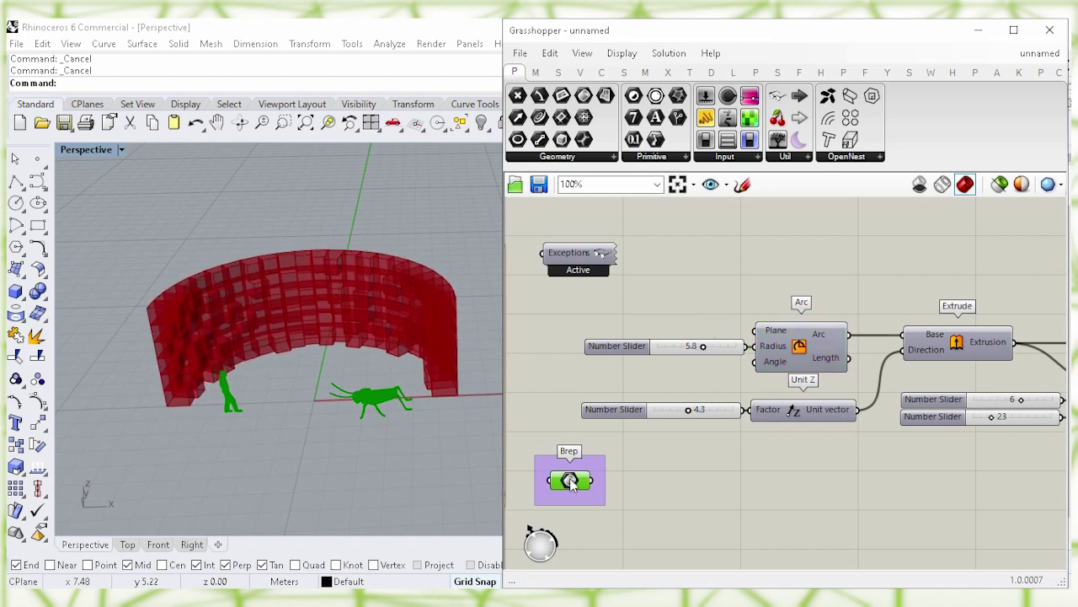
Move the Brep parameter along the canvas to just below the Mesh Box component.
{"action": "right_click", "coordinate": [570, 481]}
{"action": "left_click", "coordinate": [735, 326]}
{"action": "left_click_drag", "start_coordinate": [569, 481], "coordinate": [743, 265]}
{"action": "right_click_drag", "start_coordinate": [1014, 250], "coordinate": [684, 327]}
{"action": "left_click_drag", "start_coordinate": [578, 337], "coordinate": [934, 334]}
{"action": "right_click_drag", "start_coordinate": [952, 372], "coordinate": [658, 365]}
{"action": "left_click_drag", "start_coordinate": [595, 327], "coordinate": [772, 373]}
{"action": "right_click_drag", "start_coordinate": [945, 365], "coordinate": [738, 362]}
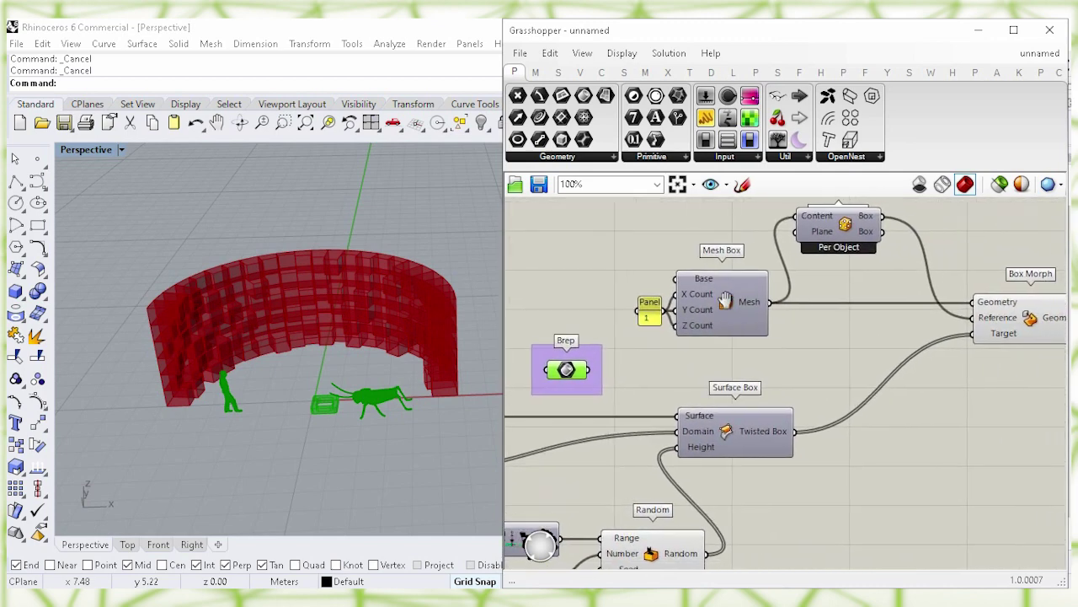
Disconnect the Mesh Box output from the Geometry input of Box Morph and the Content input of Bounding Box.
{"action": "left_click", "coordinate": [725, 300]}
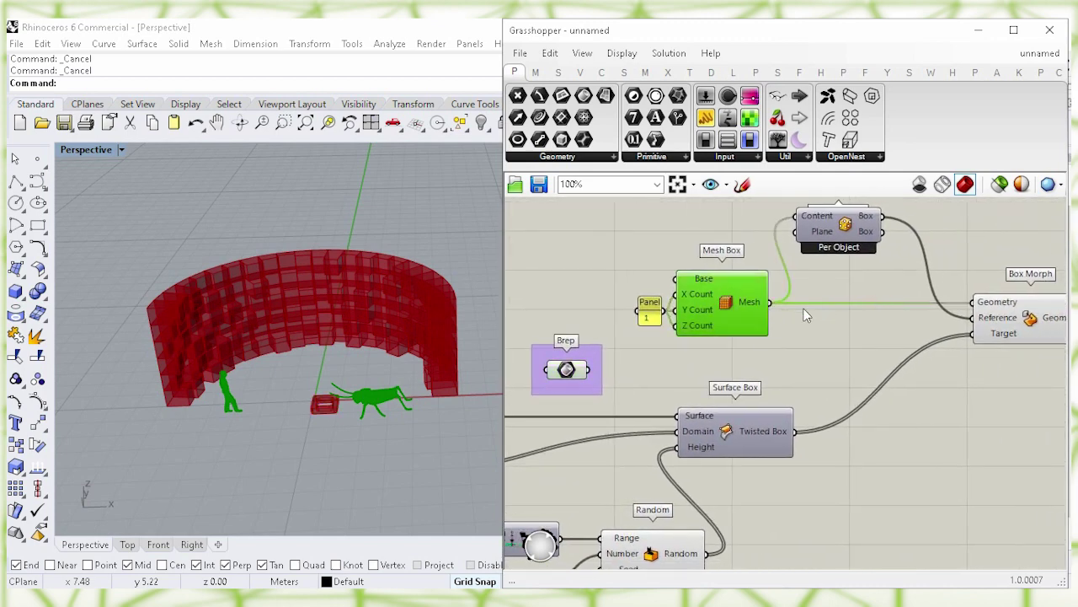
{"action": "left_click_drag", "start_coordinate": [771, 302], "coordinate": [978, 304]}
{"action": "key", "text": "ctrl+z"}
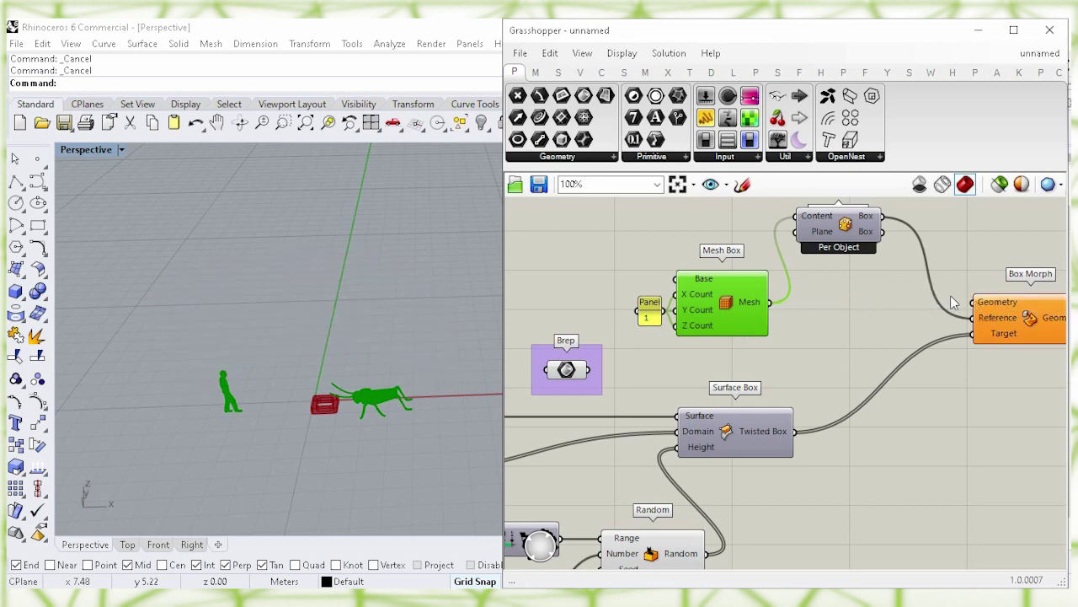
{"action": "left_click_drag", "start_coordinate": [789, 323], "coordinate": [816, 238], "text": "ctrl"}
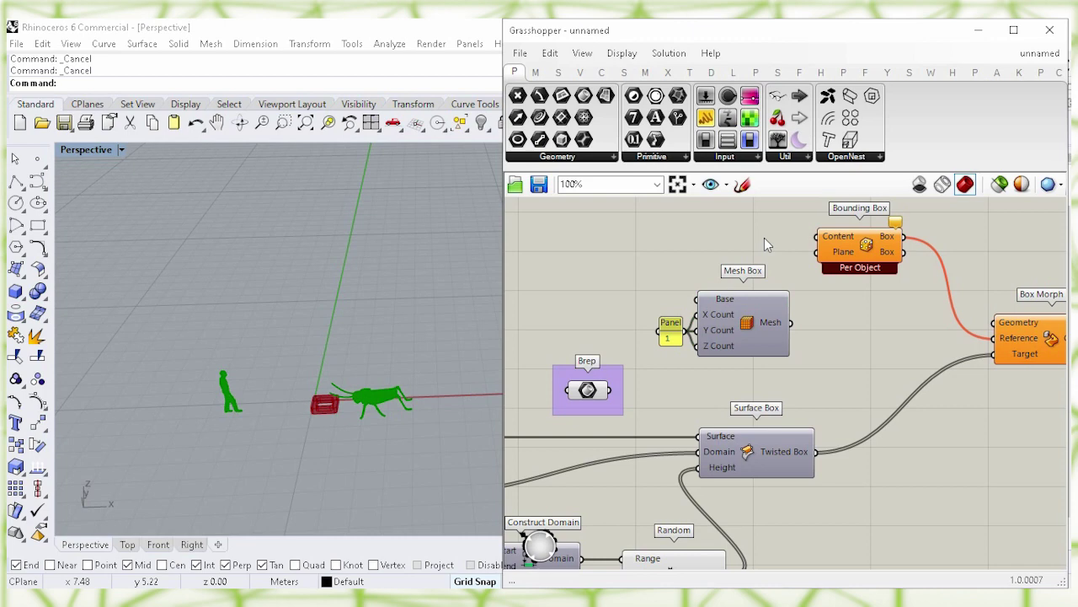
Move the Mesh Box and its panel aside and place the Brep parameter between Mesh Box and Bounding Box.
{"action": "left_click_drag", "start_coordinate": [815, 377], "coordinate": [656, 282]}
{"action": "left_click_drag", "start_coordinate": [748, 324], "coordinate": [650, 274]}
{"action": "left_click", "coordinate": [587, 390]}
{"action": "left_click_drag", "start_coordinate": [587, 394], "coordinate": [750, 361]}
{"action": "left_click", "coordinate": [821, 272]}
{"action": "right_click_drag", "start_coordinate": [821, 272], "coordinate": [744, 306]}
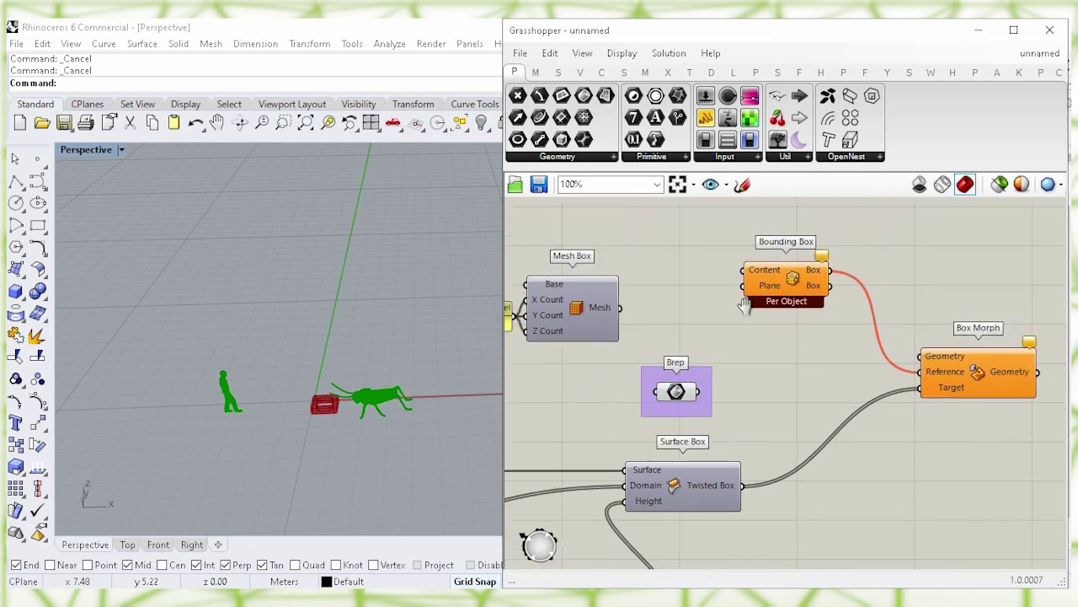
Connect the Brep output to the Content input of Bounding Box.
{"action": "left_click", "coordinate": [681, 399]}
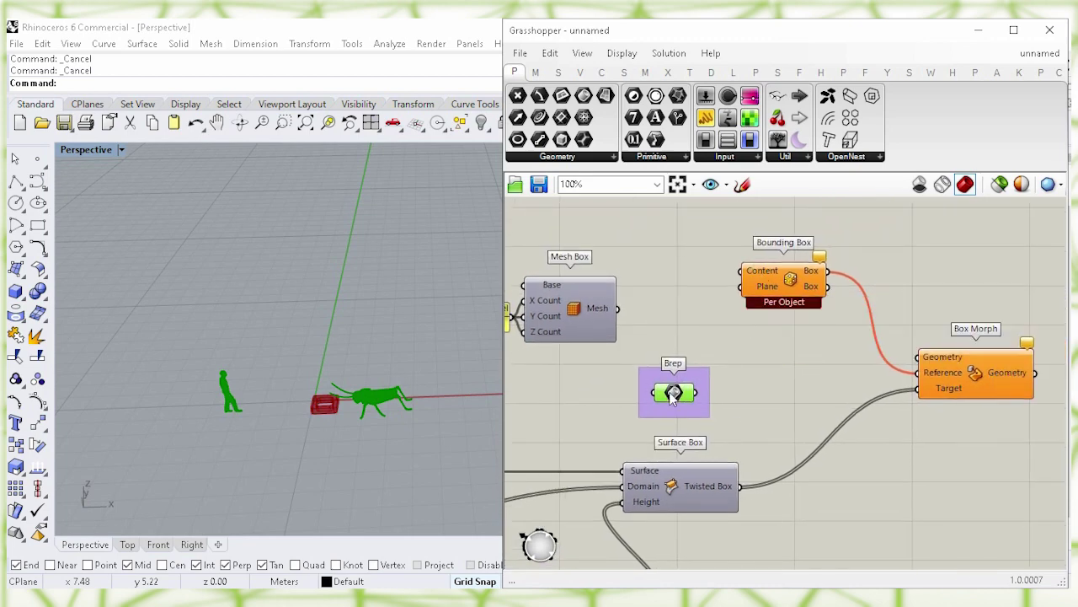
{"action": "left_click_drag", "start_coordinate": [696, 393], "coordinate": [740, 272]}
{"action": "left_click", "coordinate": [752, 337]}
{"action": "left_click", "coordinate": [680, 408]}
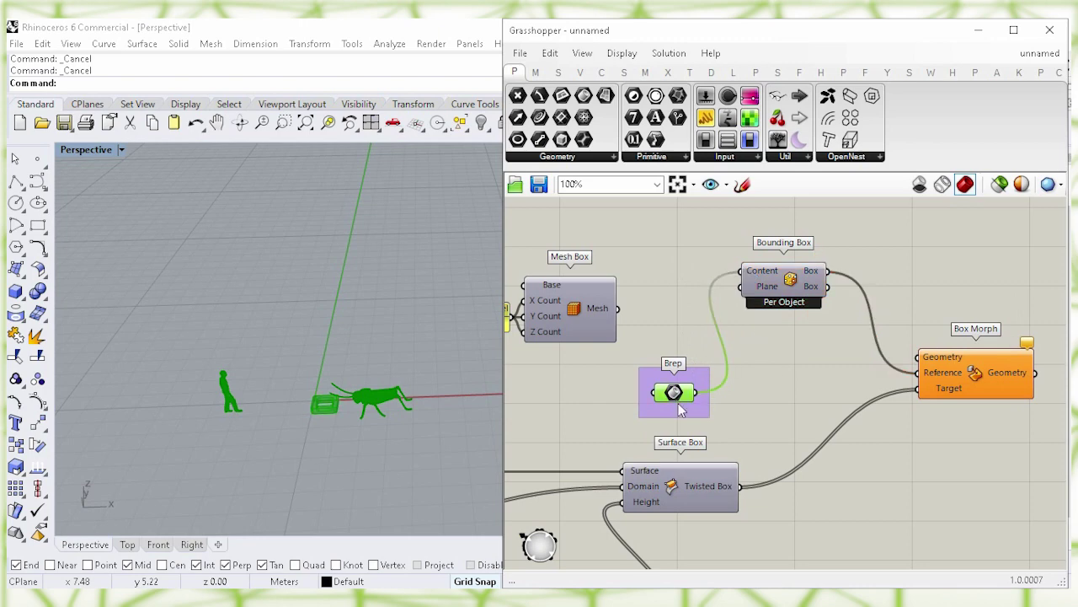
Turn off the Brep parameter's preview and move it closer to the Bounding Box component.
{"action": "right_click", "coordinate": [677, 396]}
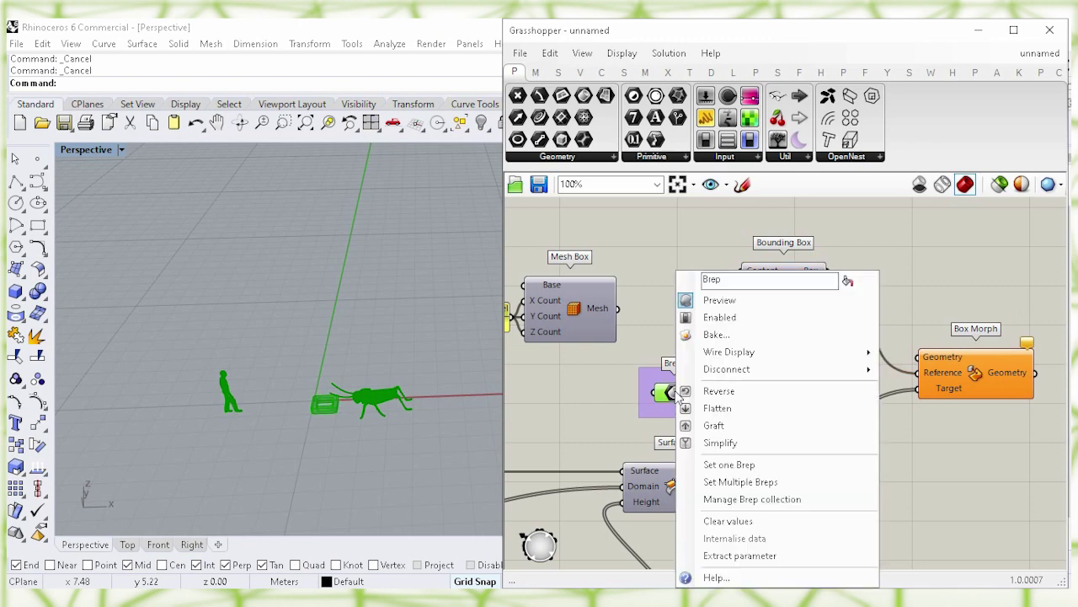
{"action": "left_click", "coordinate": [861, 303]}
{"action": "left_click_drag", "start_coordinate": [674, 393], "coordinate": [678, 352]}
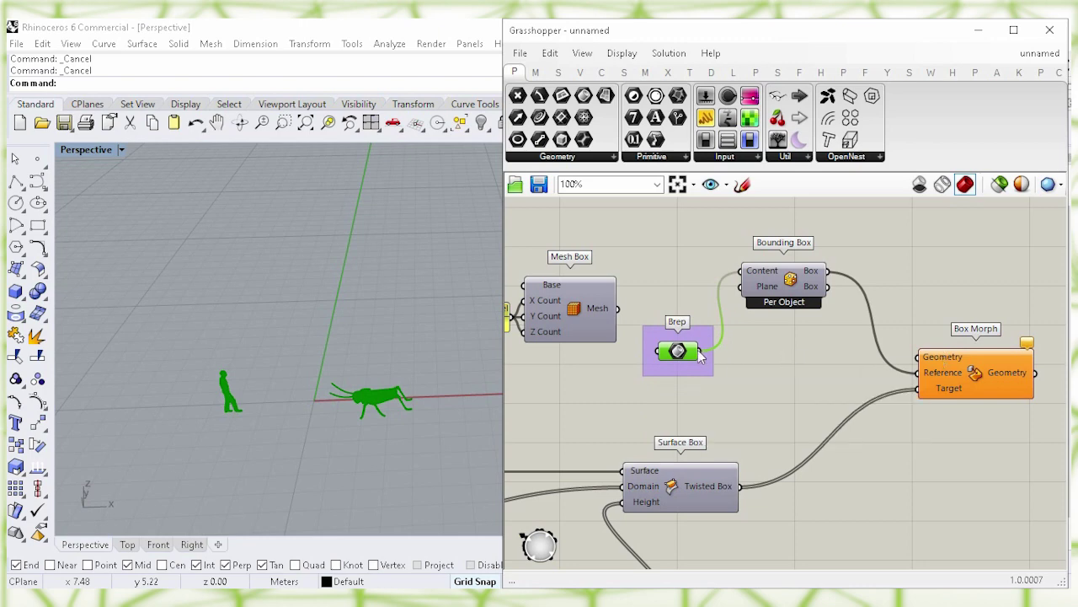
Connect the Brep output to the Geometry input of Box Morph.
{"action": "left_click_drag", "start_coordinate": [849, 351], "coordinate": [918, 357]}
{"action": "left_click", "coordinate": [977, 378]}
{"action": "left_click", "coordinate": [973, 441]}
Bake the Box Morph geometry onto the Default layer as a group.
{"action": "left_click", "coordinate": [974, 376]}
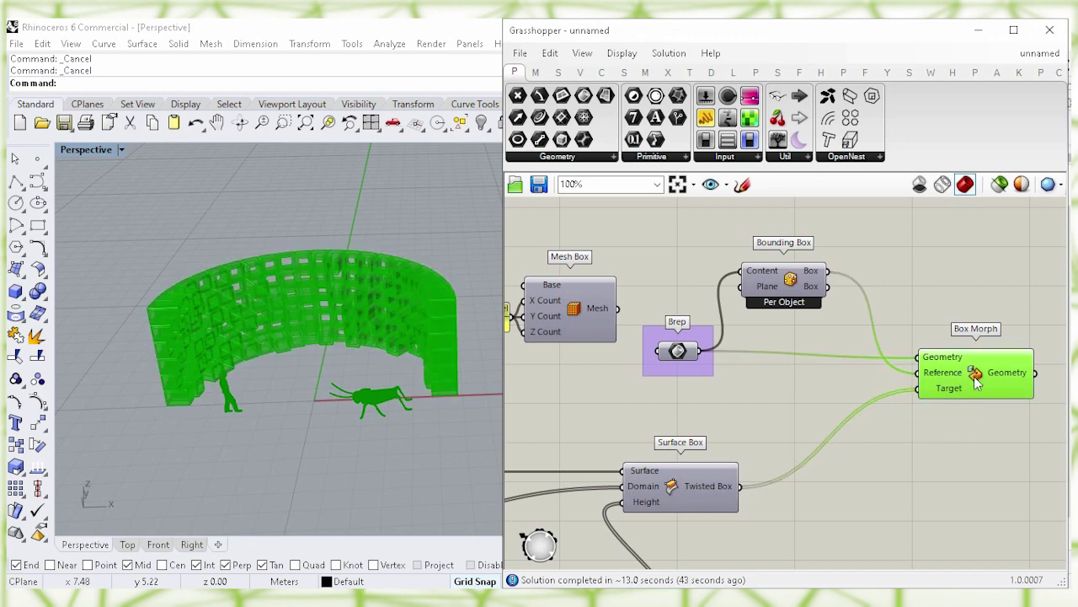
{"action": "right_click", "coordinate": [975, 374]}
{"action": "left_click", "coordinate": [931, 430]}
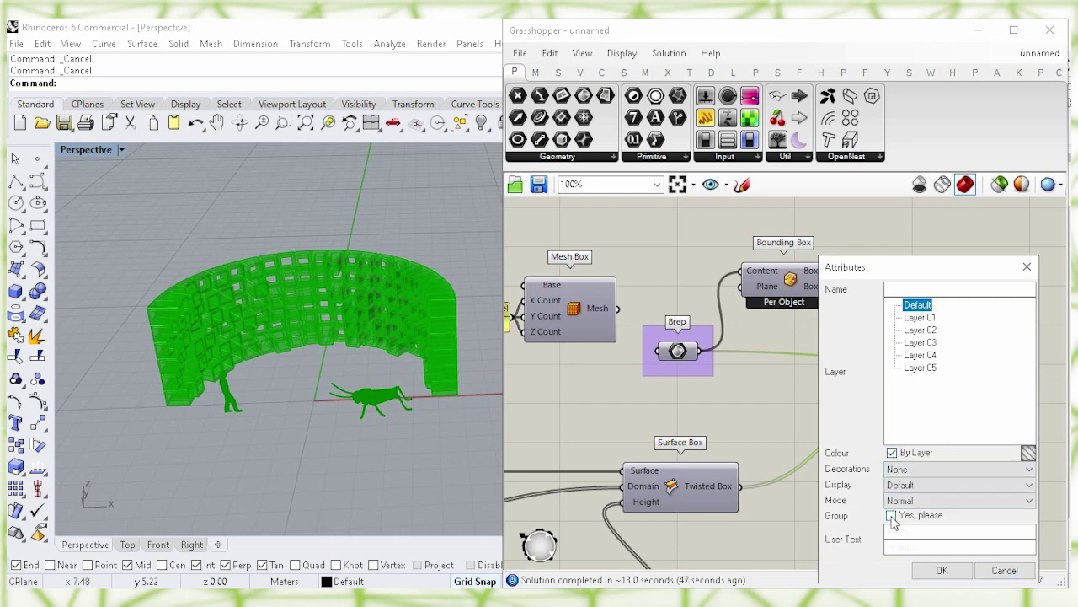
{"action": "left_click", "coordinate": [942, 570]}
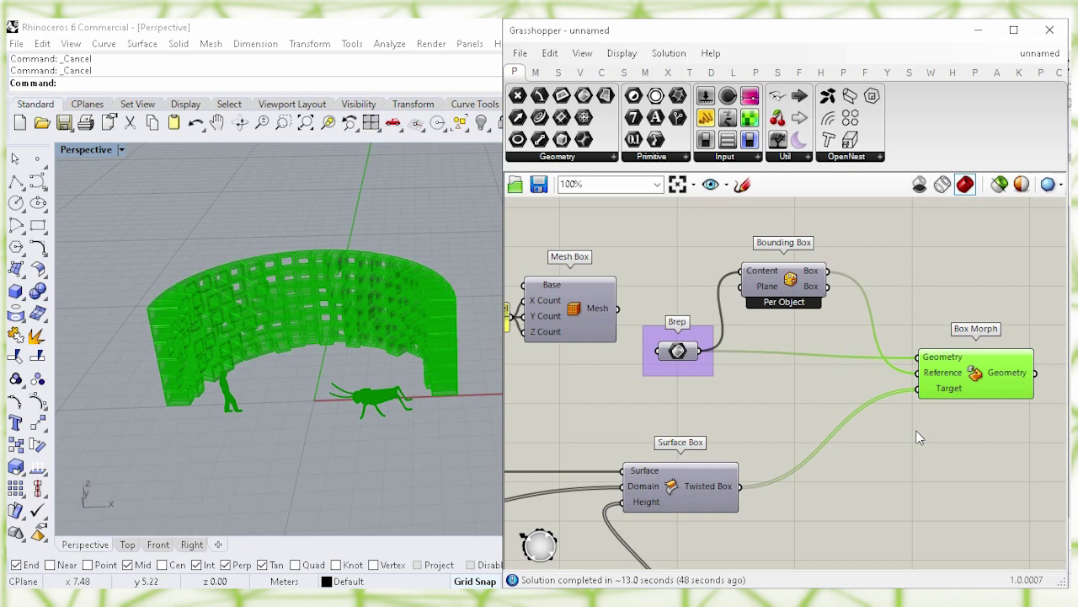
{"action": "left_click", "coordinate": [955, 410]}
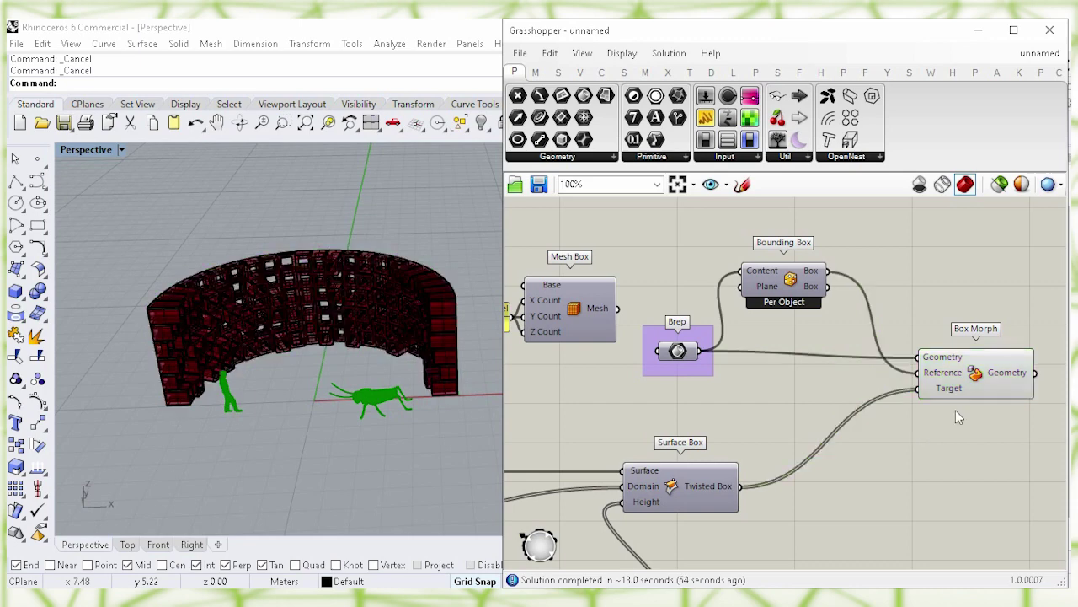
Turn off the Box Morph preview and minimize Grasshopper to switch to the Rhino window.
{"action": "right_click", "coordinate": [976, 379]}
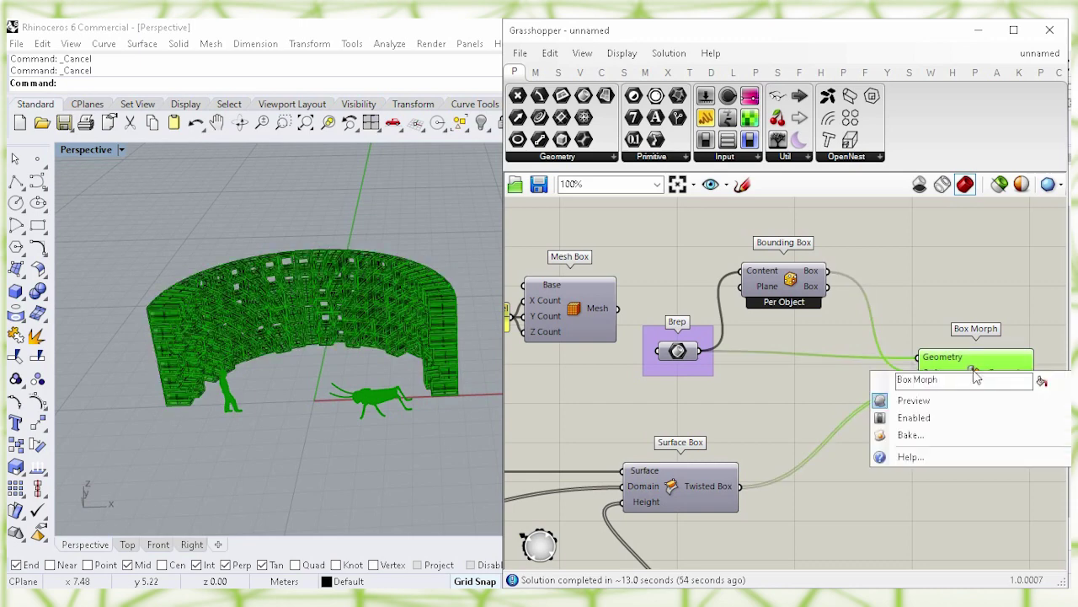
{"action": "left_click", "coordinate": [1042, 406]}
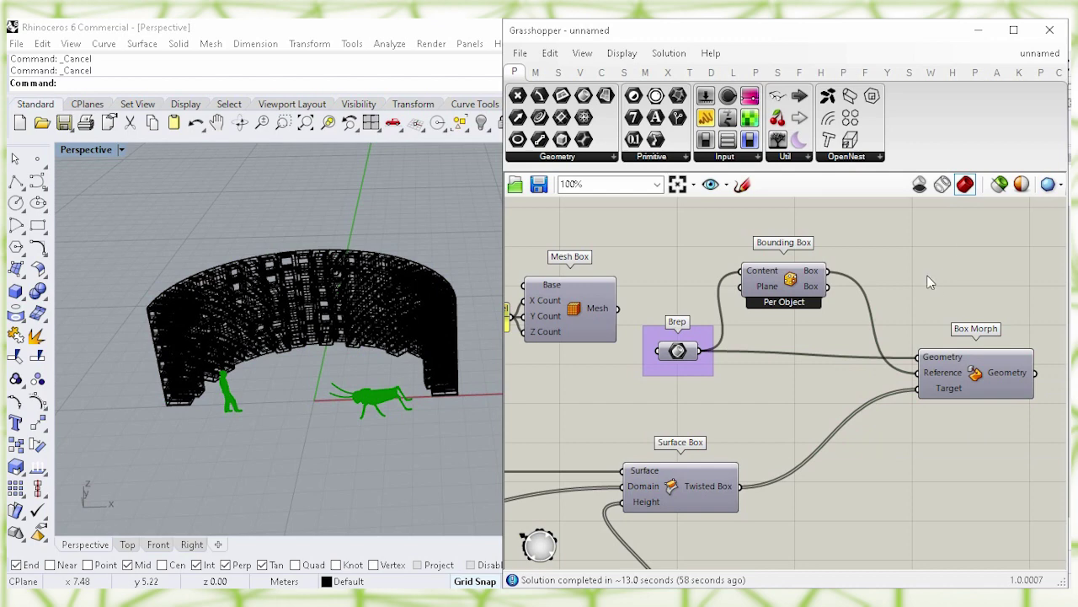
{"action": "left_click", "coordinate": [978, 31]}
Turn off the surface isocurves of the baked wall.
{"action": "right_click_drag", "start_coordinate": [473, 269], "coordinate": [729, 405]}
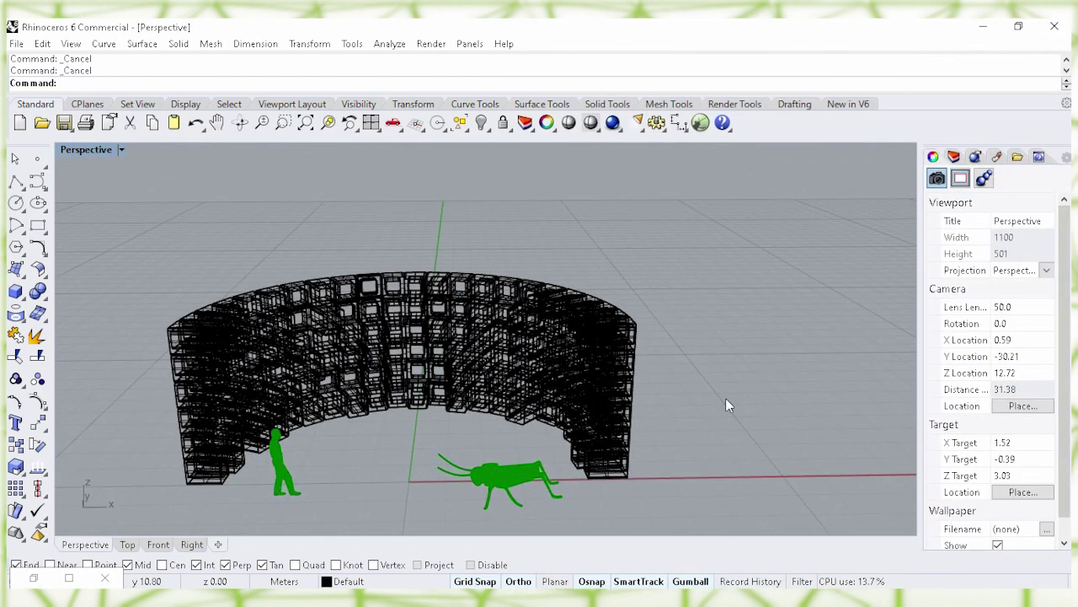
{"action": "left_click_drag", "start_coordinate": [726, 397], "coordinate": [622, 368]}
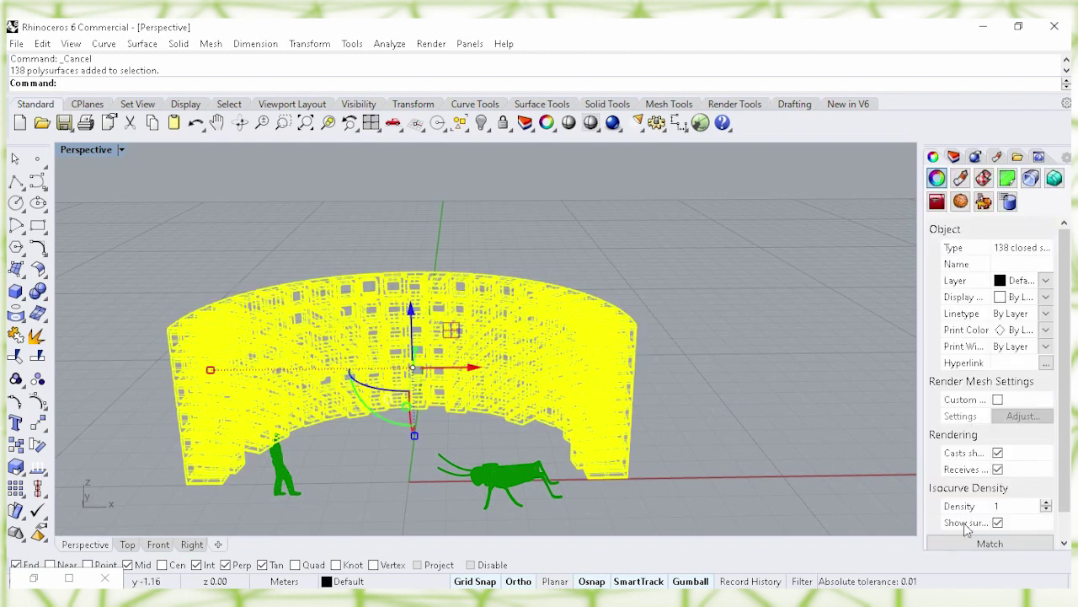
{"action": "left_click", "coordinate": [786, 351]}
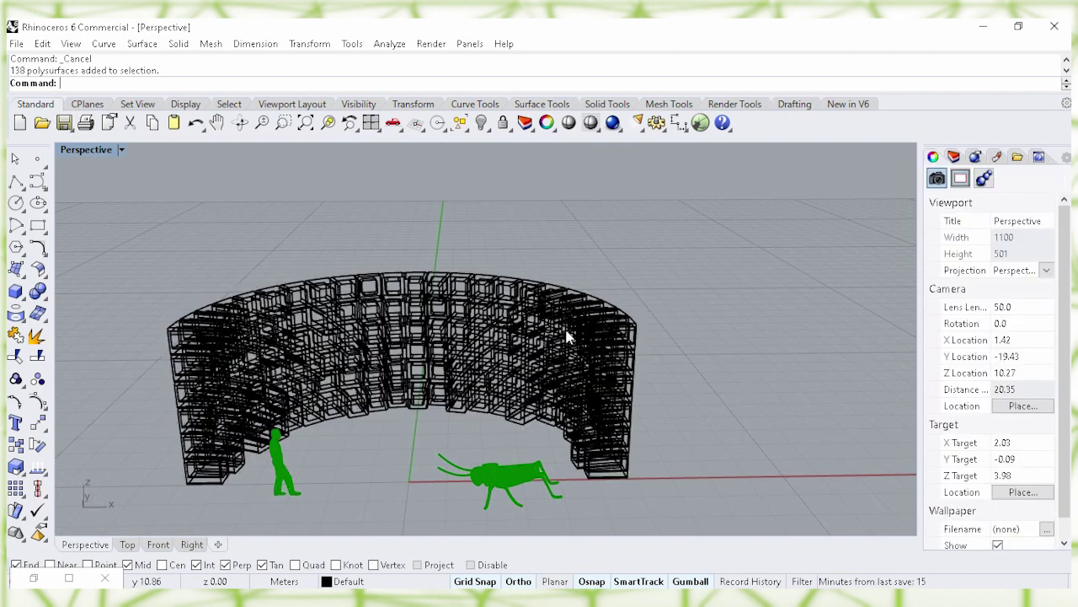
Set the Perspective viewport to Shaded display and inspect the baked wall from the front.
{"action": "left_click_drag", "start_coordinate": [567, 337], "coordinate": [120, 150]}
{"action": "left_click", "coordinate": [120, 149]}
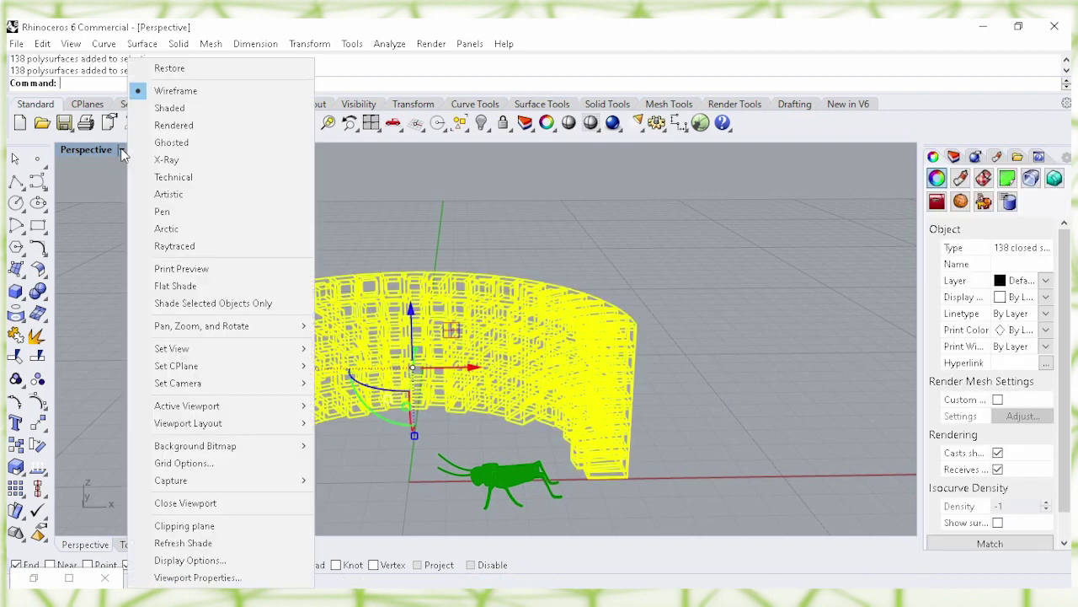
{"action": "left_click", "coordinate": [165, 108]}
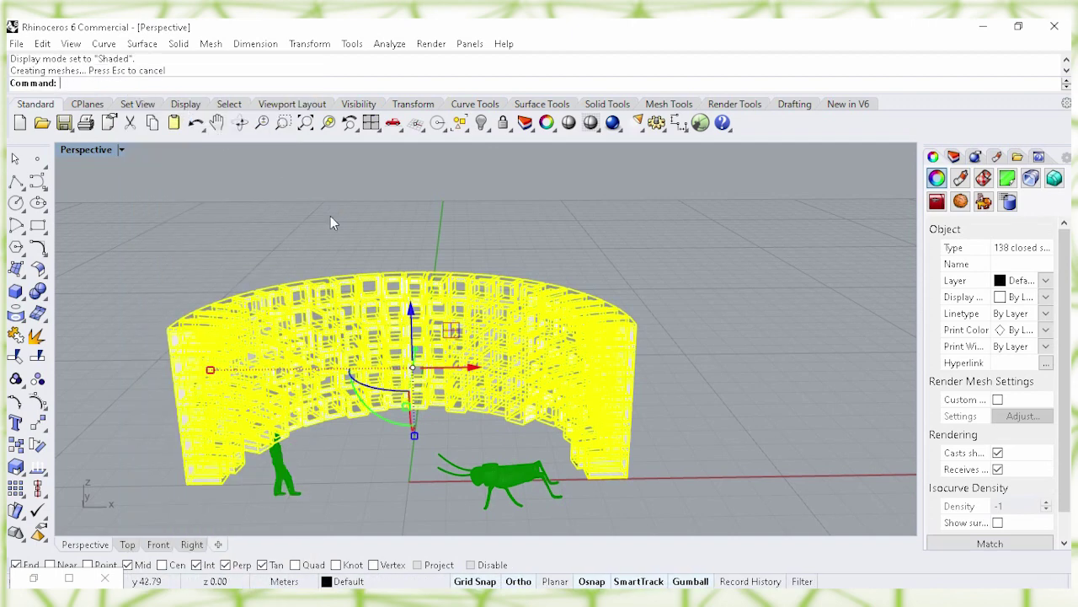
{"action": "left_click", "coordinate": [331, 217]}
{"action": "scroll", "coordinate": [354, 230], "scroll_direction": "up", "scroll_amount": 2}
{"action": "scroll", "coordinate": [393, 216], "scroll_direction": "up", "scroll_amount": 2}
{"action": "right_click_drag", "start_coordinate": [407, 222], "coordinate": [486, 271]}
Set the Perspective viewport to Rendered display with the wall filling the view.
{"action": "left_click", "coordinate": [122, 150]}
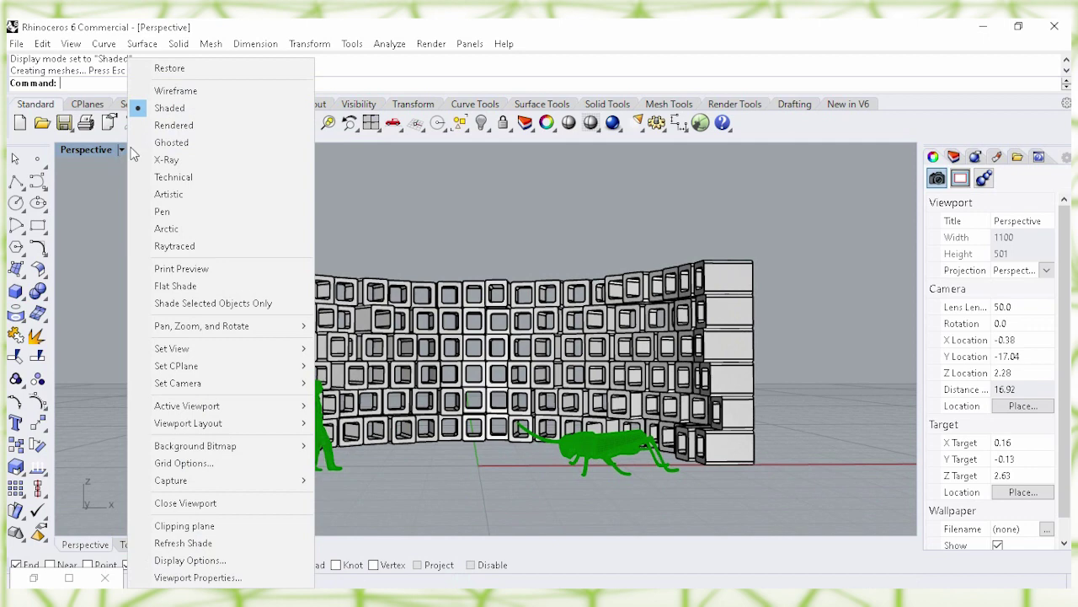
{"action": "left_click", "coordinate": [174, 125]}
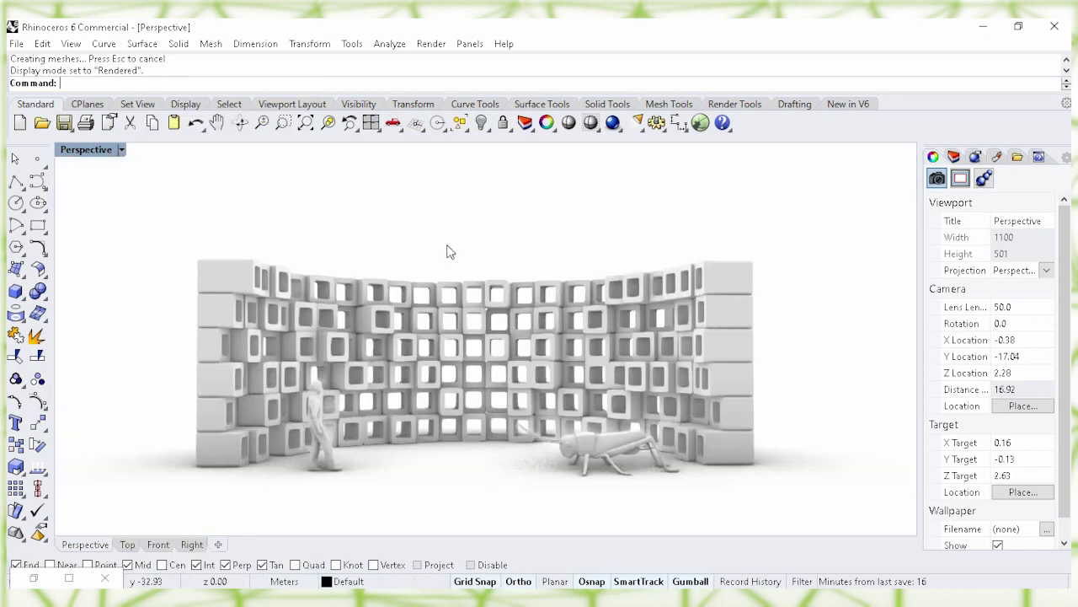
{"action": "scroll", "coordinate": [468, 240], "scroll_direction": "up", "scroll_amount": 2}
{"action": "mouse_move", "coordinate": [491, 219]}
{"action": "right_mouse_down", "text": "shift"}
{"action": "mouse_move", "coordinate": [503, 210]}
{"action": "mouse_move", "coordinate": [495, 222]}
{"action": "right_mouse_up", "text": "shift"}
{"action": "scroll", "coordinate": [496, 220], "scroll_direction": "up", "scroll_amount": 1}
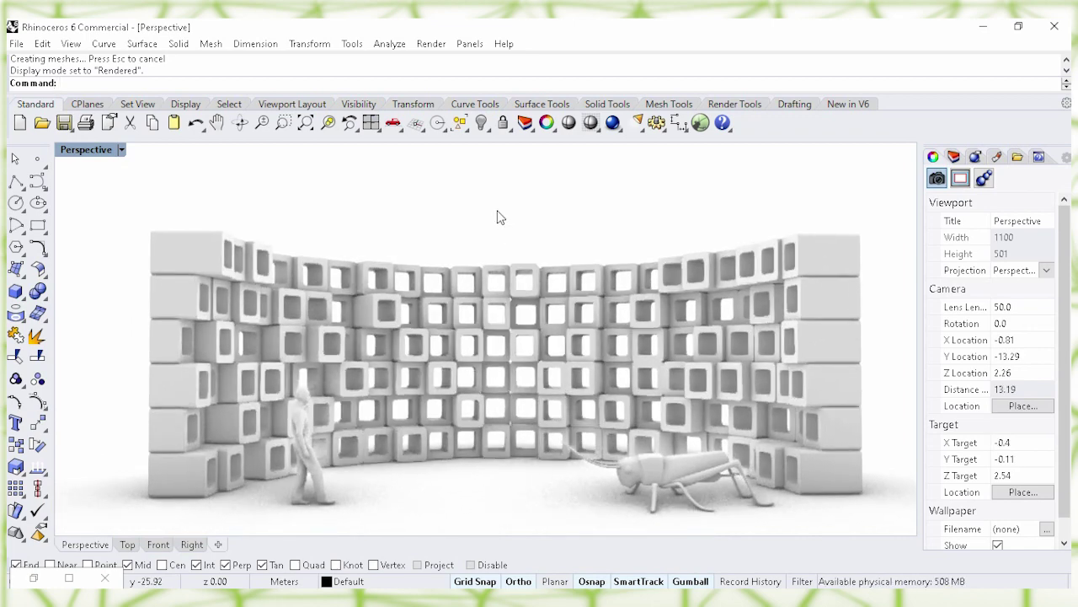